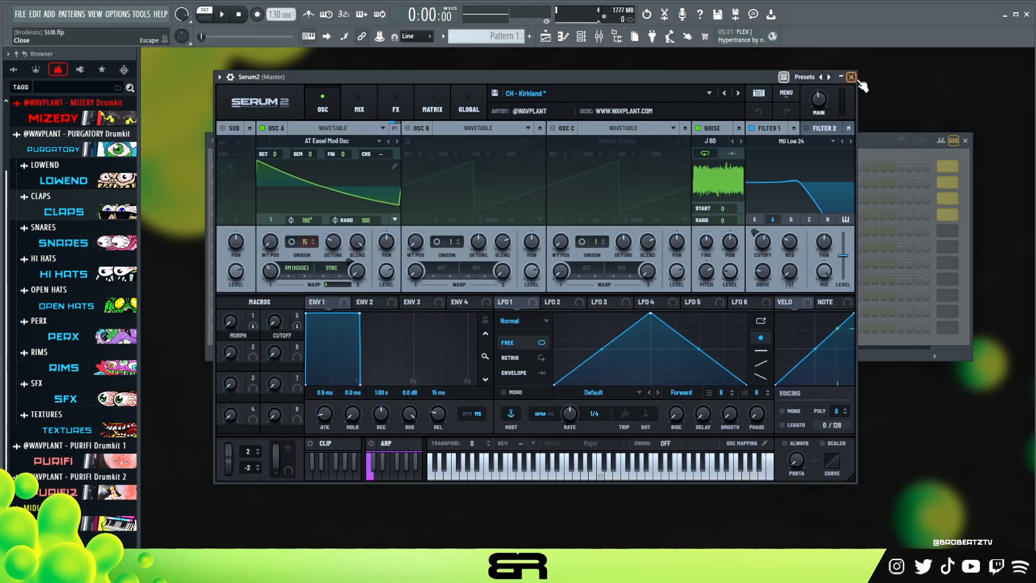
- Open the first Serum2 channel's piano roll, place two consecutive F4 notes at steps 1 and 7 of bar 1, and play them
left_click(851, 77)
right_click(359, 168)
left_click(416, 167)
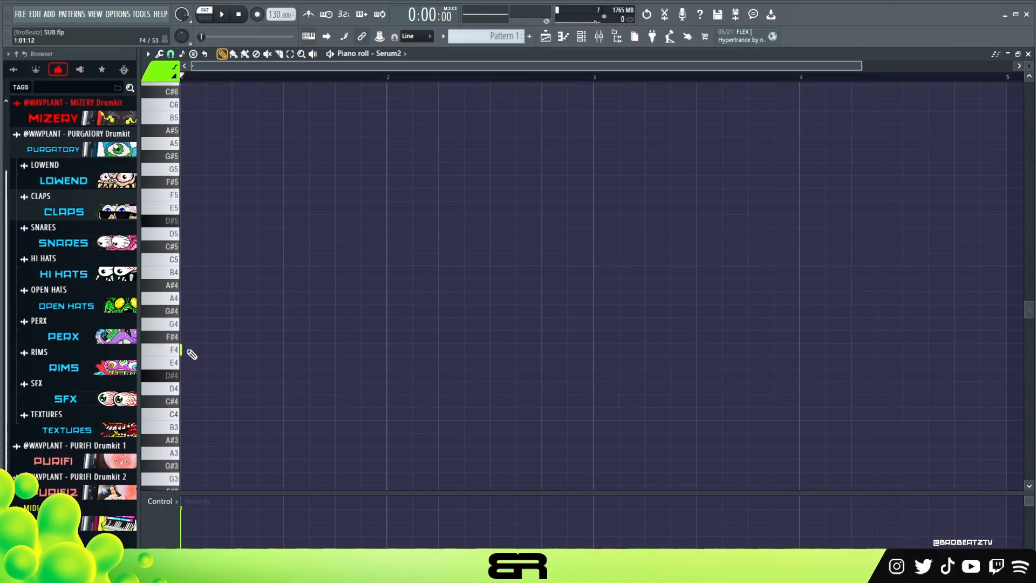
left_click_drag(183, 349, 260, 350)
key("space")
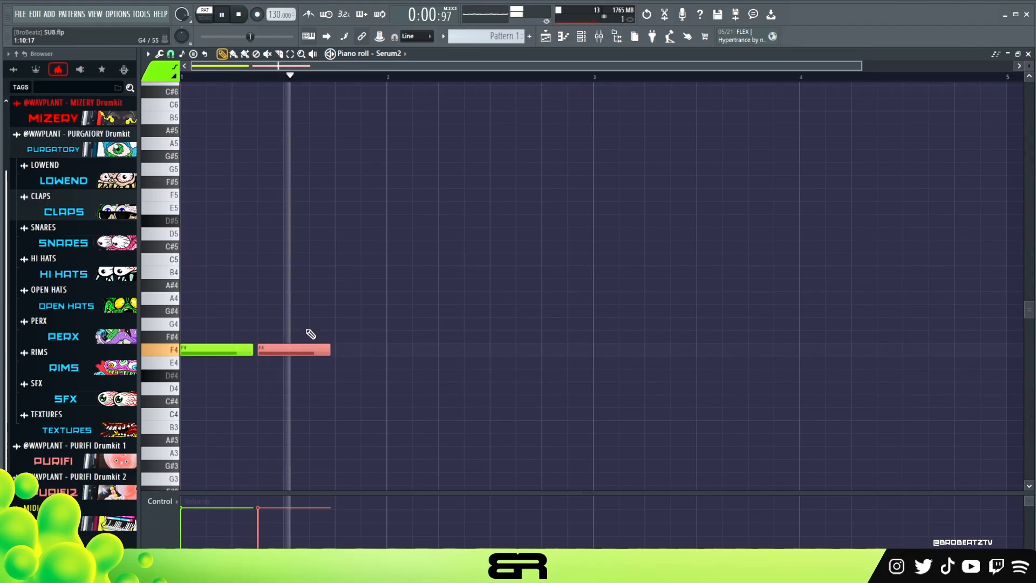
key("space")
- Copy the two F4 notes upward and set the copies to G#4, playing the pattern to check the harmony
left_click_drag(321, 310, 189, 327)
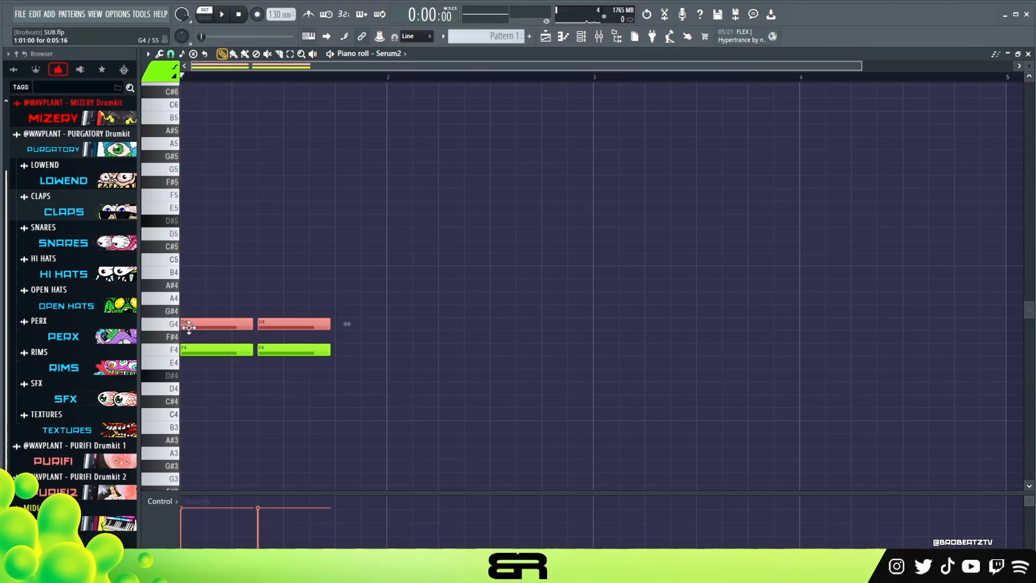
key("space")
key("space")
key("shift+Up")
key("space")
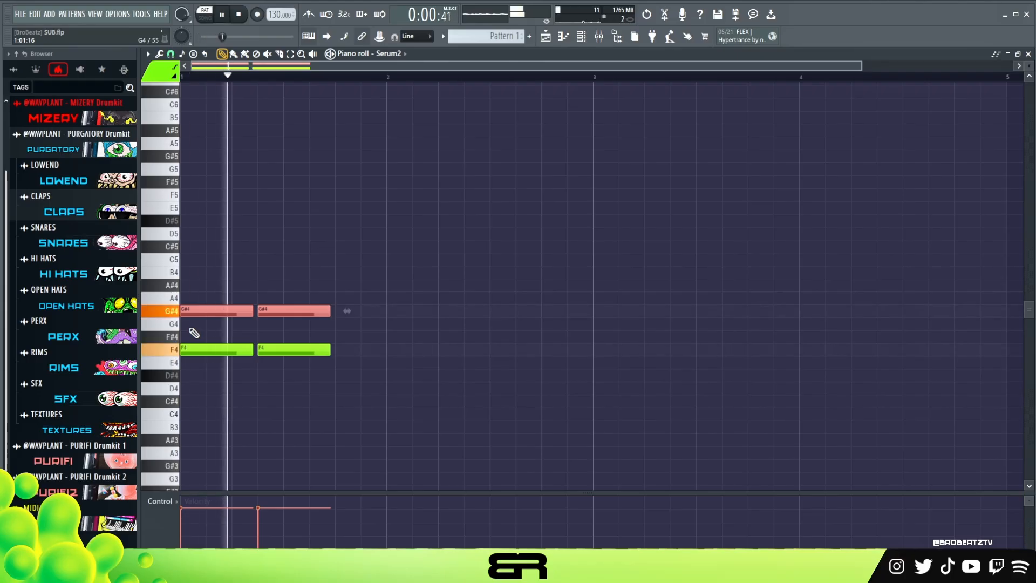
key("space")
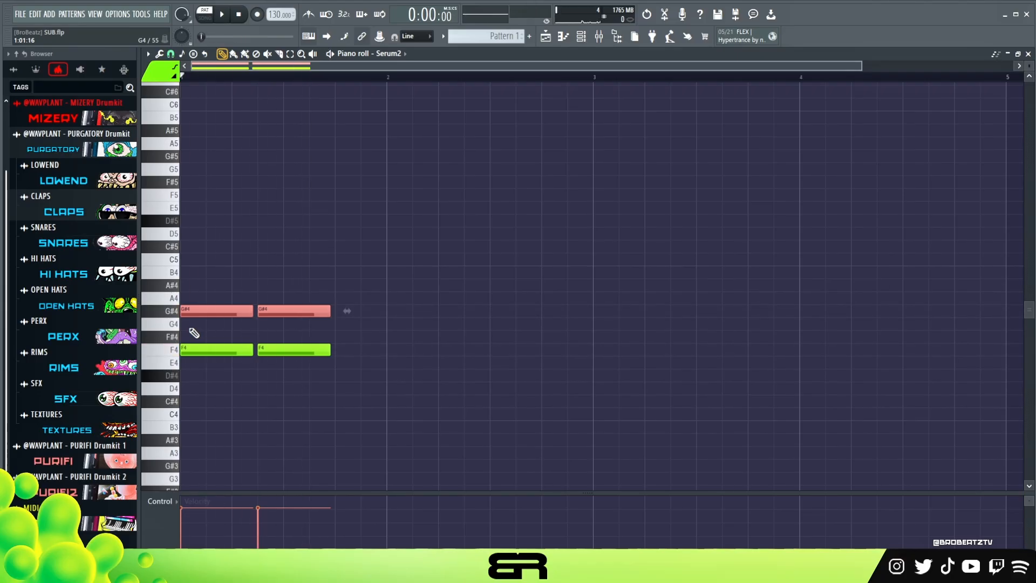
- Raise the velocity of all four notes in the first bar
key("ctrl+a")
scroll(235, 315, "up", 5, "alt")
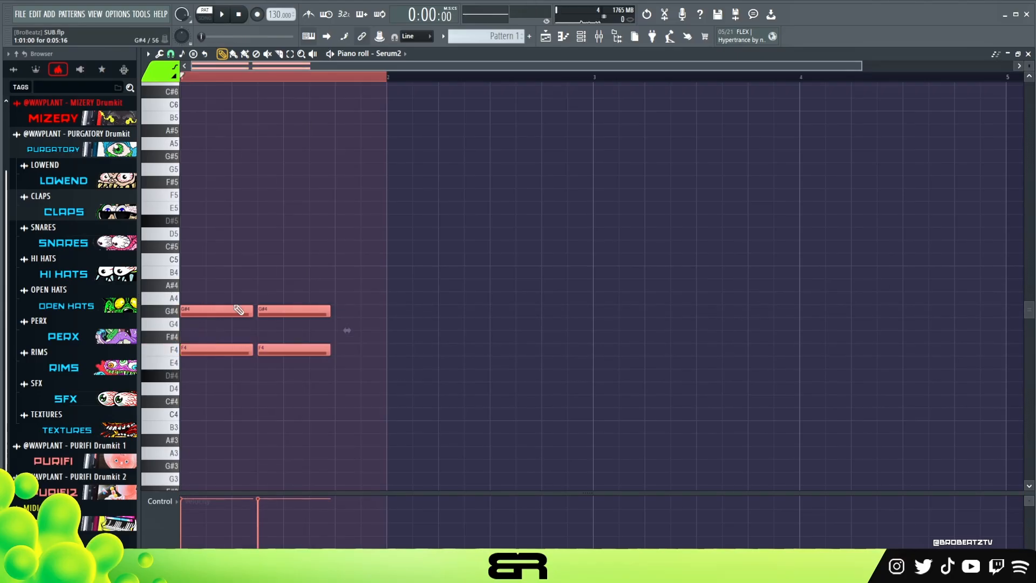
left_click(239, 279, "ctrl")
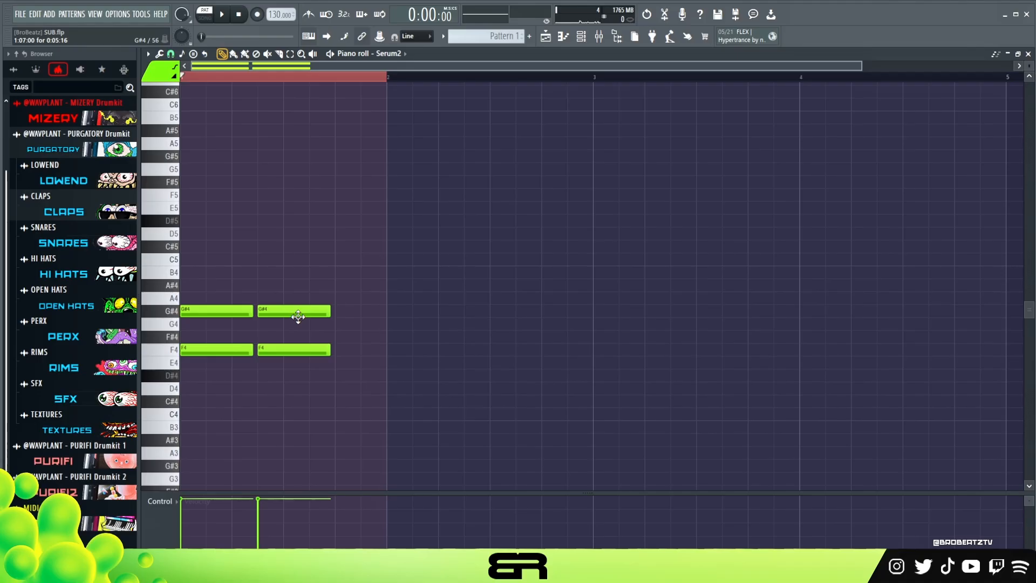
left_click(300, 316, "ctrl+shift")
left_click(307, 352, "ctrl+shift")
left_click(257, 330, "ctrl")
left_click_drag(313, 354, 286, 313, "ctrl")
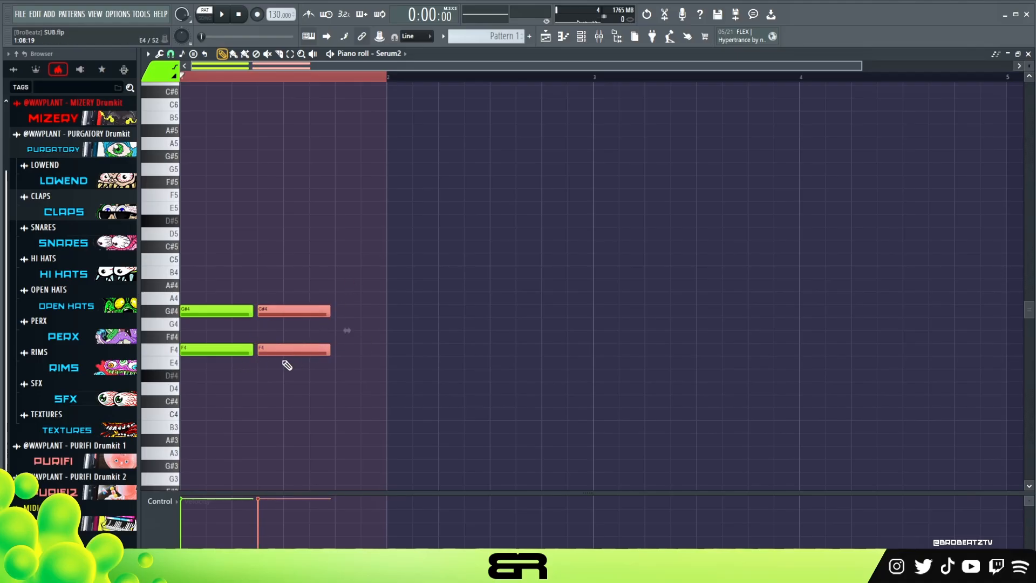
left_click_drag(276, 352, 299, 352, "shift")
key("ctrl+z")
mouse_move(225, 312)
left_mouse_down("shift")
mouse_move(223, 282)
mouse_move(231, 371)
left_mouse_up("shift")
key("ctrl+z")
left_click(310, 316, "ctrl+shift")
left_click(313, 349, "ctrl+shift")
left_click(335, 389, "ctrl")
- Duplicate the F4 and G#4 notes one octave higher, to F5 and G#5
left_click_drag(355, 304, 209, 355, "ctrl")
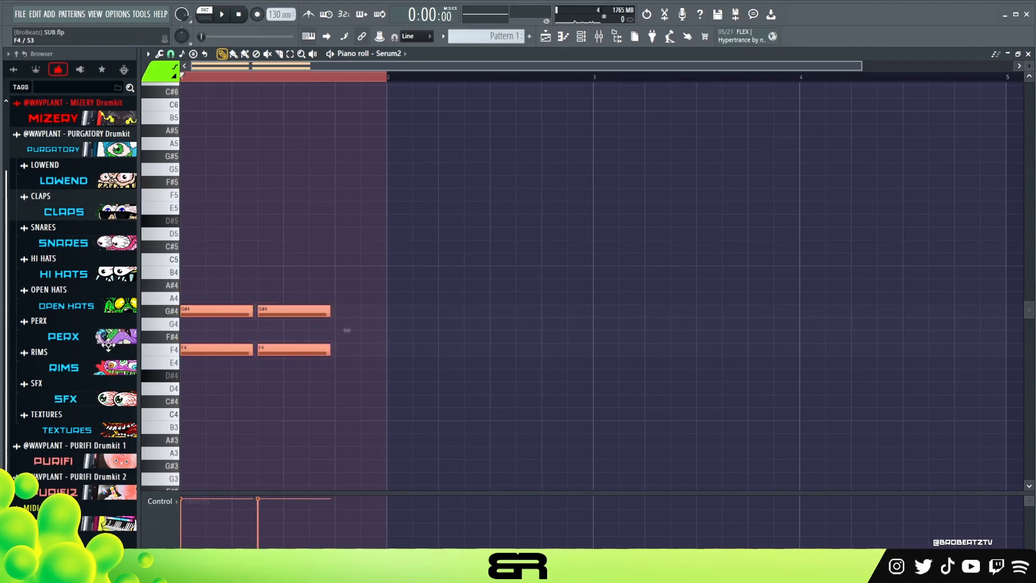
key("ctrl+Up")
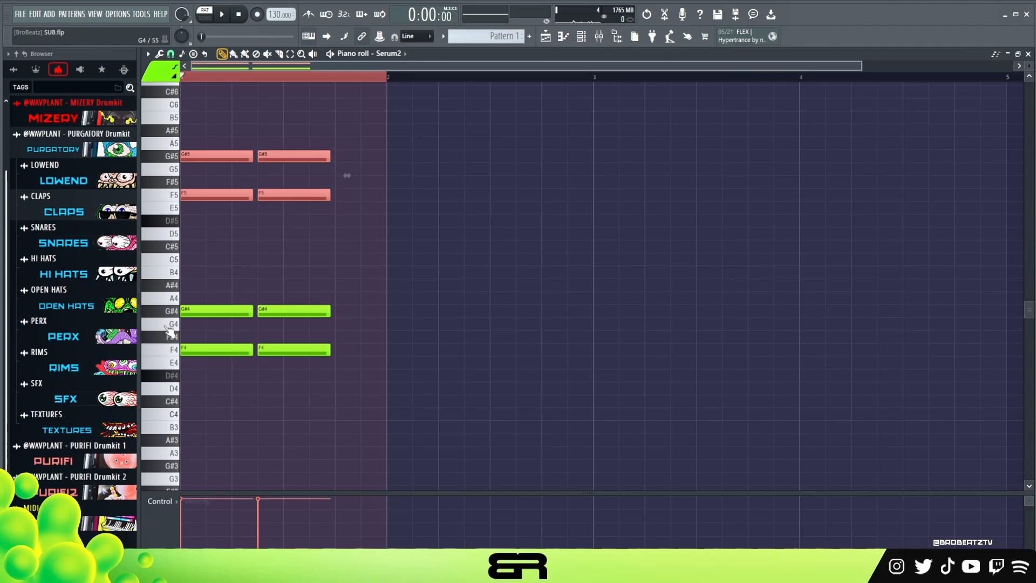
left_click_drag(318, 189, 181, 198, "ctrl")
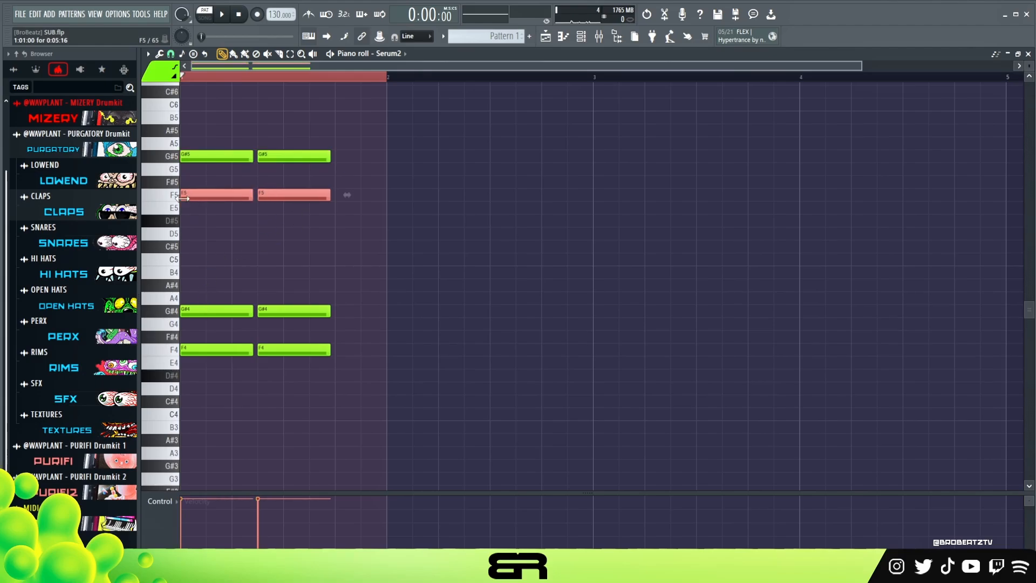
- Lower the two G#5 notes to G5 and play the pattern
left_click_drag(350, 153, 189, 162, "ctrl")
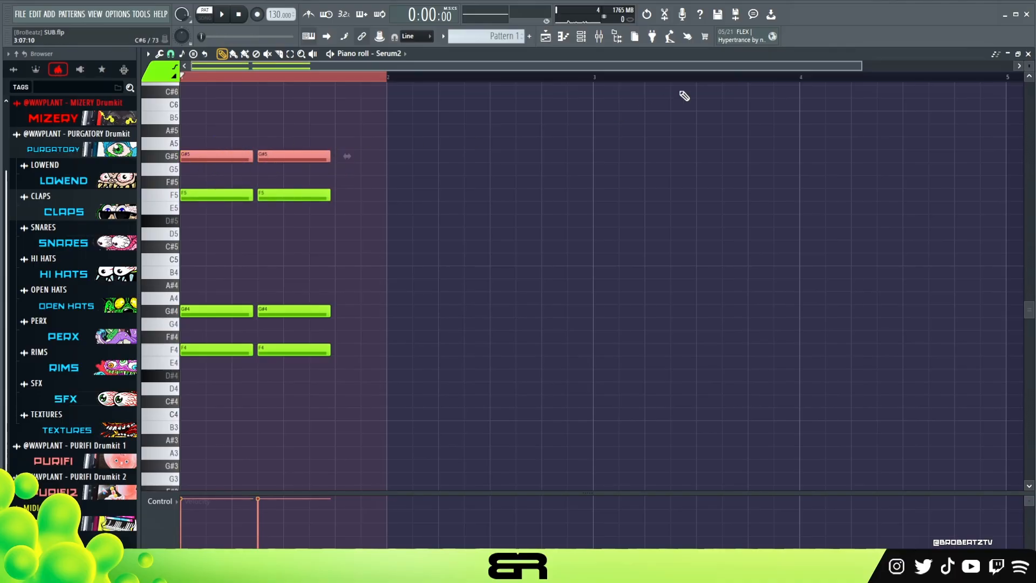
left_click_drag(268, 158, 270, 169)
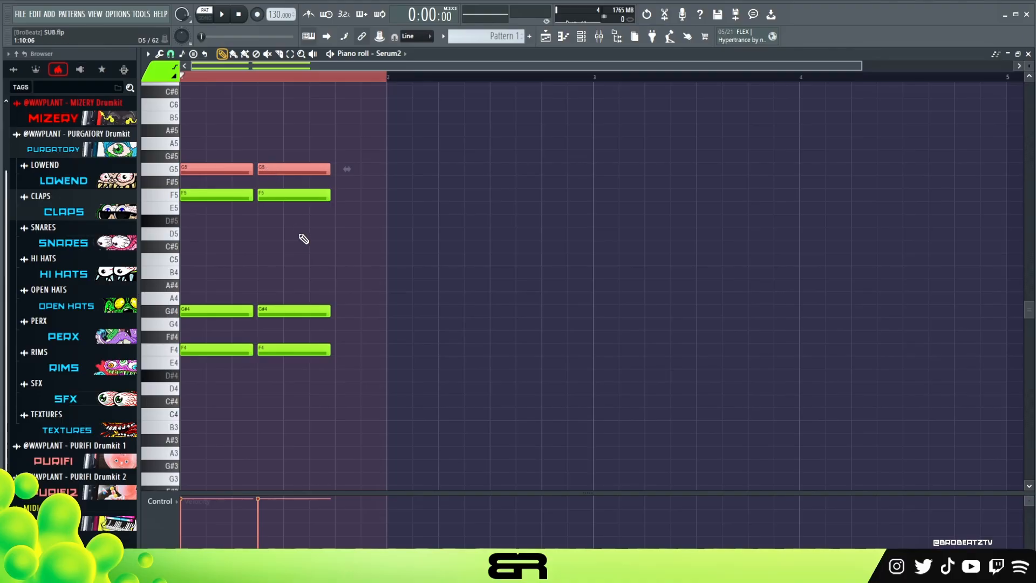
key("space")
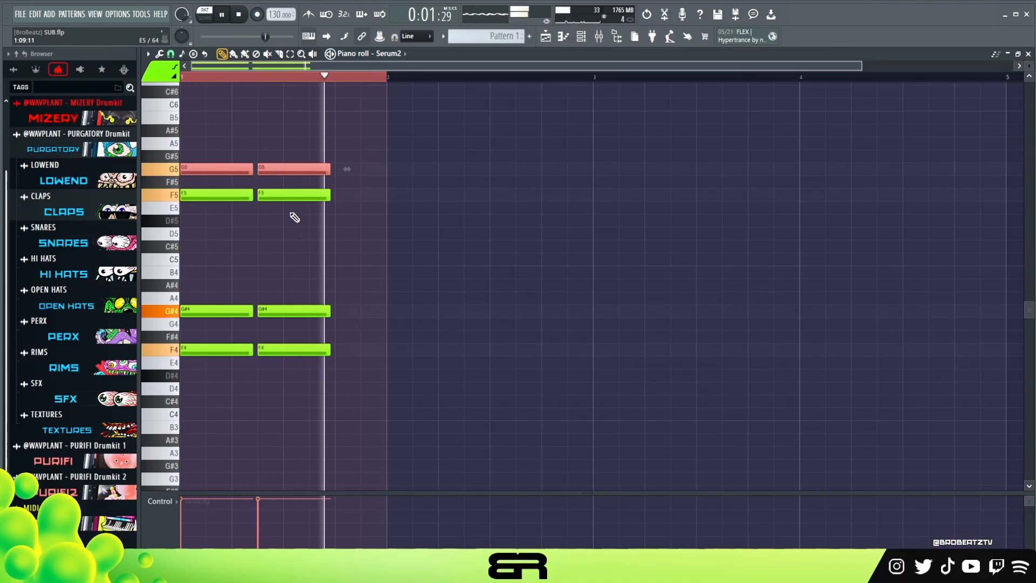
key("space")
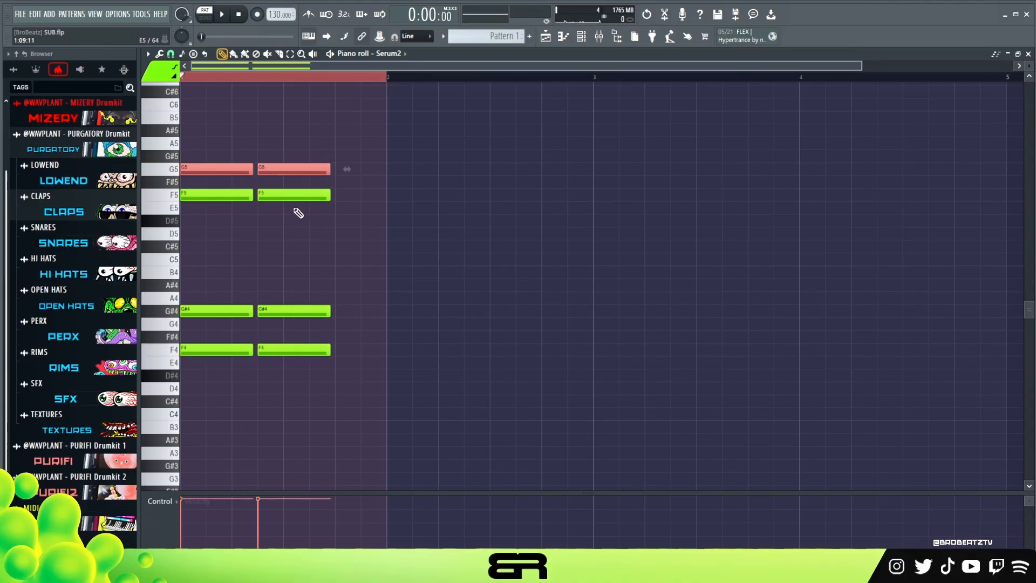
- Move the first F5 note down to D#5 and listen to the result
left_click(227, 197)
left_click_drag(227, 198, 223, 217)
key("space")
key("space")
key("space")
key("space")
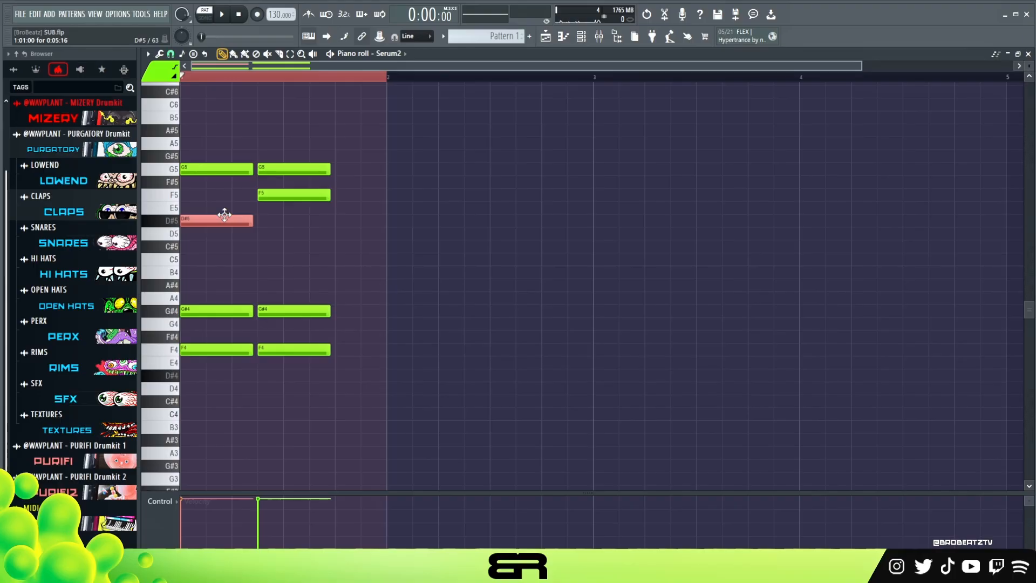
- Shift the remaining F5 note to step 11, add a D#5 note at step 7, and play the bar
left_click(325, 218, "ctrl")
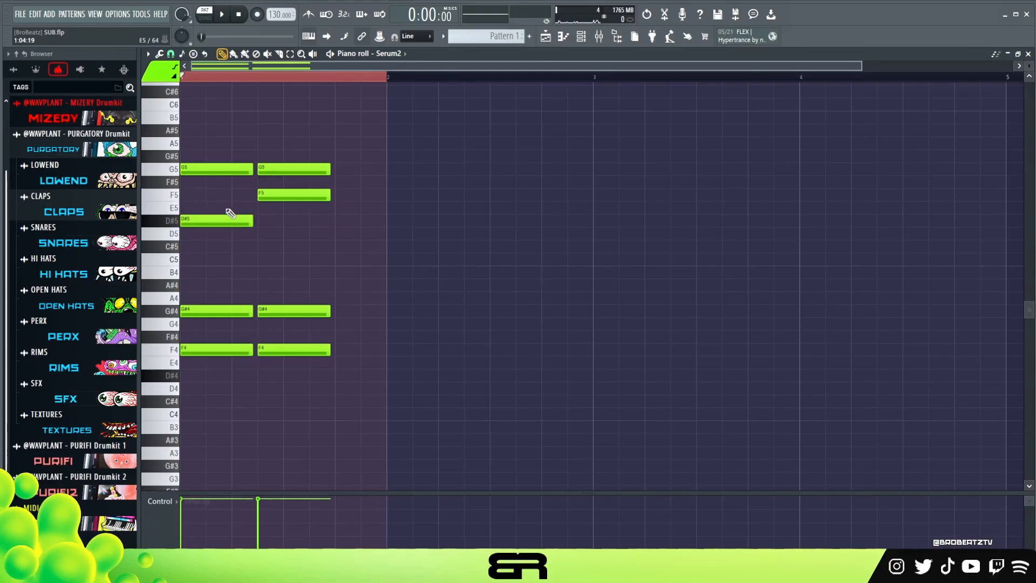
left_click_drag(275, 194, 330, 197)
left_click(279, 222, "ctrl")
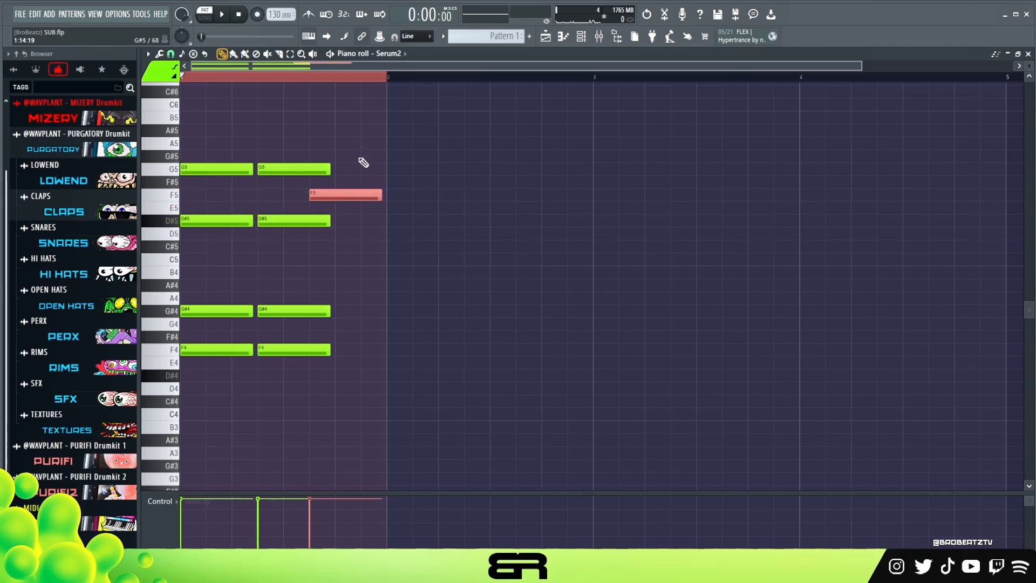
key("space")
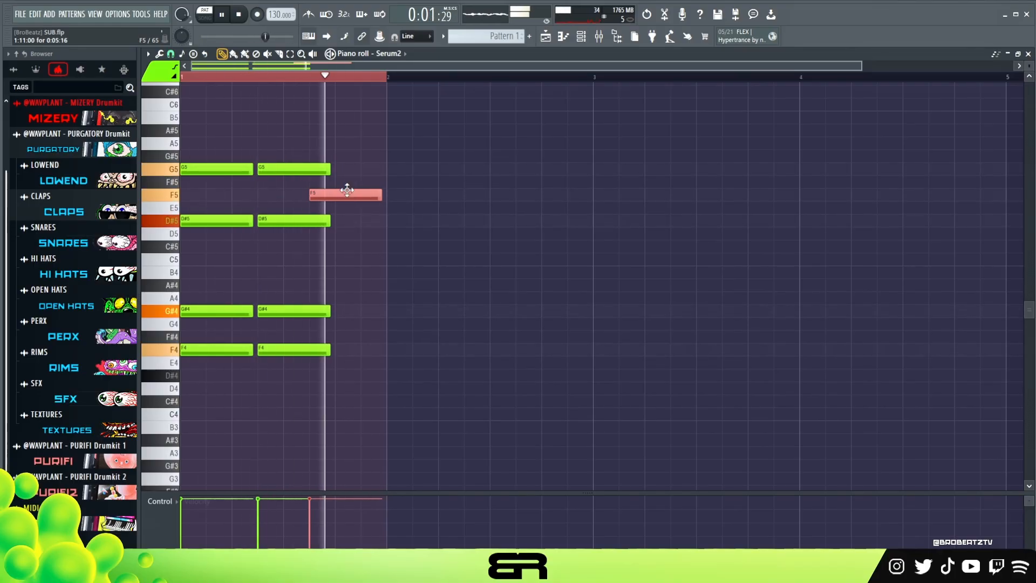
key("space")
- Duplicate the whole one-bar chord pattern into bar 2, and repeat both bars across bars 3 and 4
key("ctrl+a")
key("ctrl+b")
key("ctrl+a")
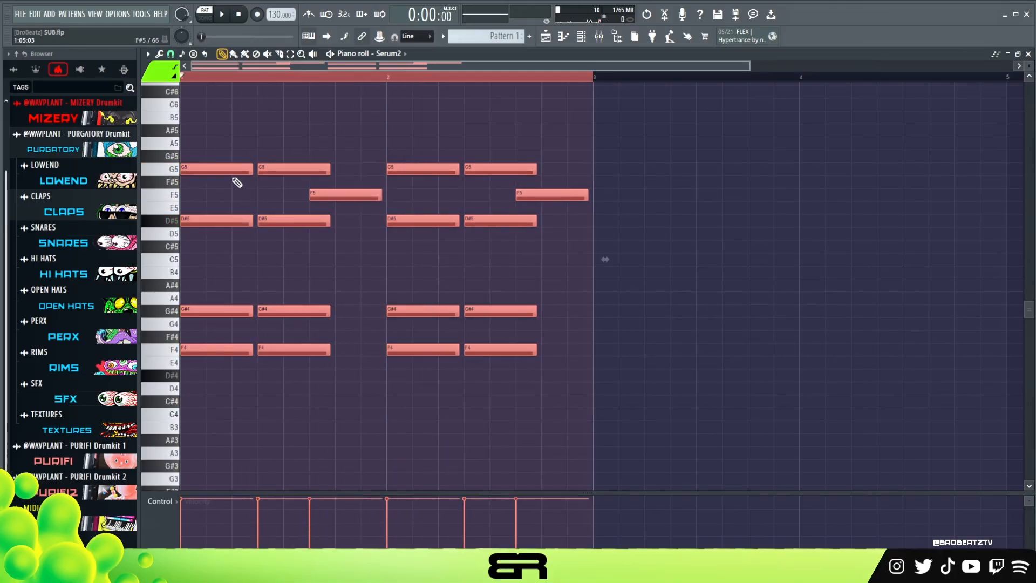
key("ctrl+b")
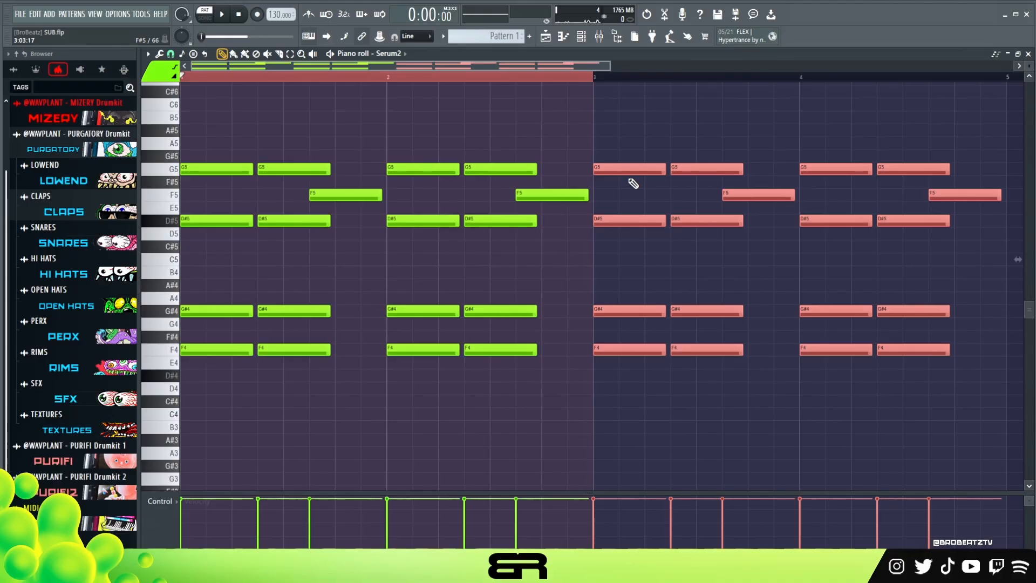
- Transpose the copied notes in bars 3 and 4 down five semitones and play back the transition from bar 2
key("Down")
key("Down")
key("Down")
key("Down")
key("Down")
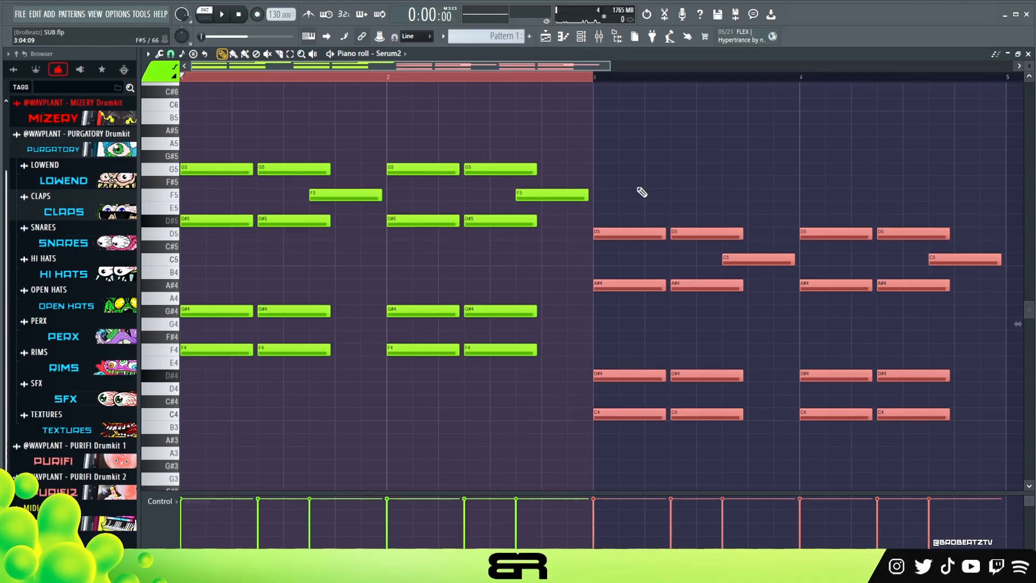
key("ctrl+d")
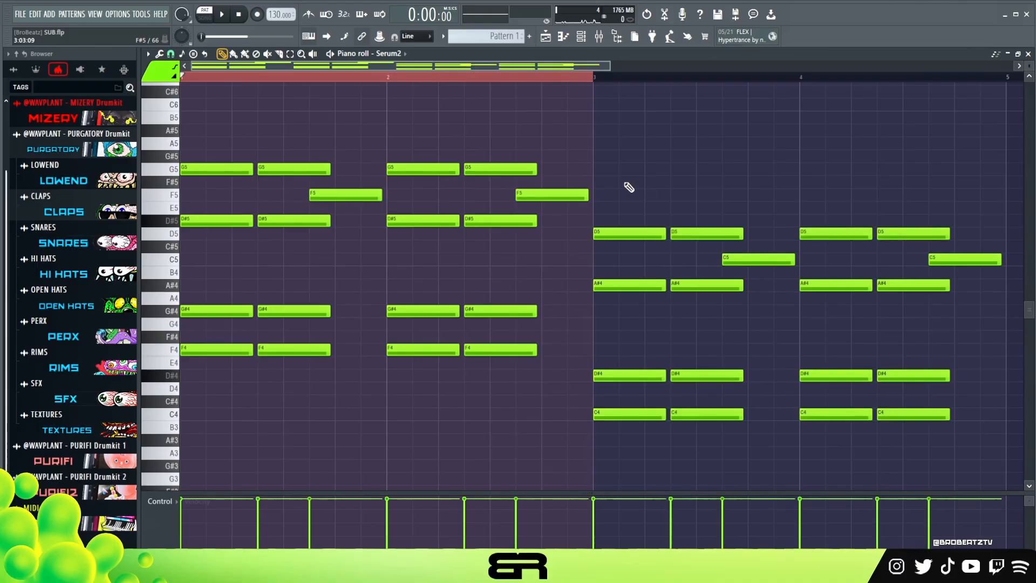
left_click(433, 76)
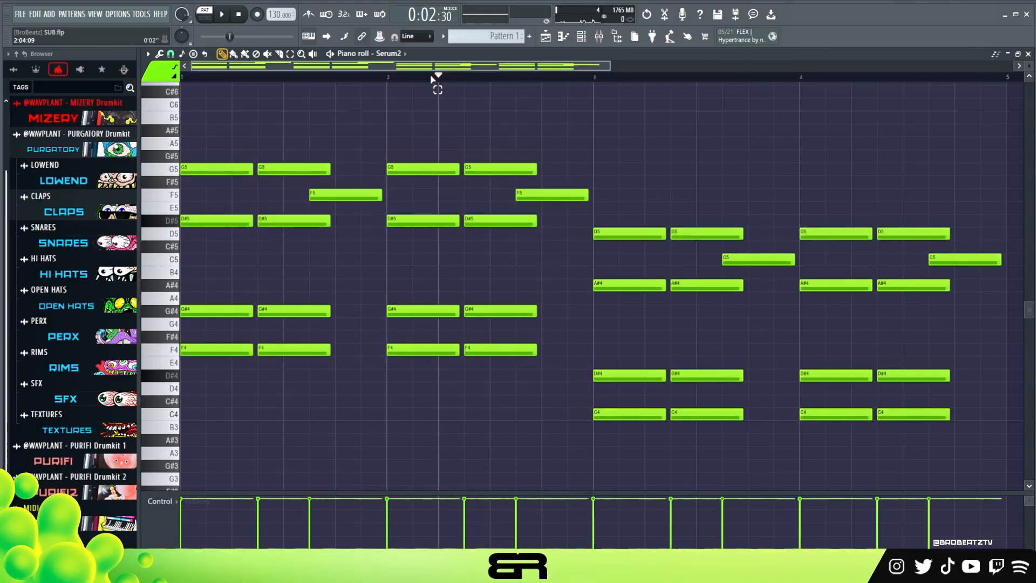
key("space")
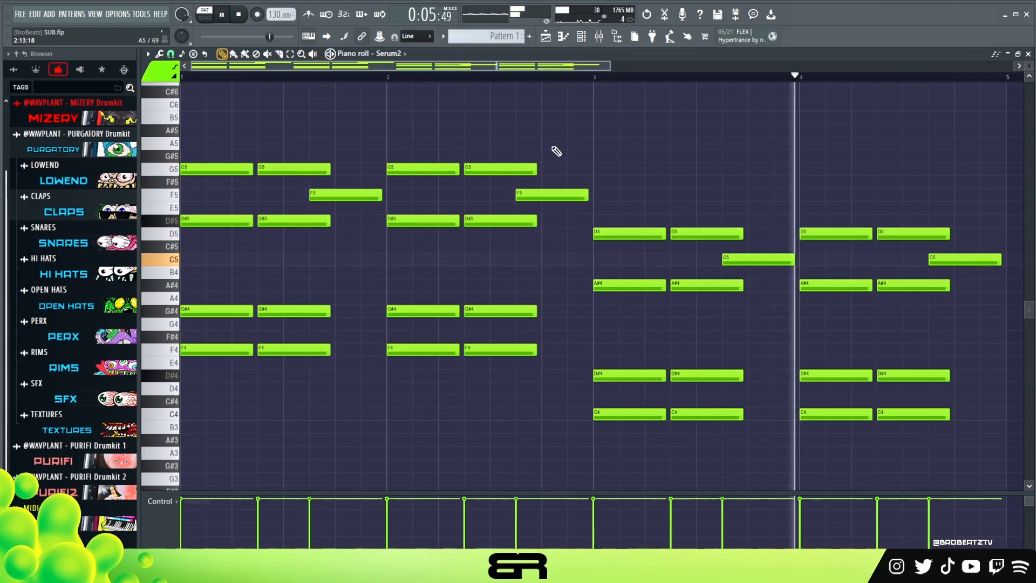
key("space")
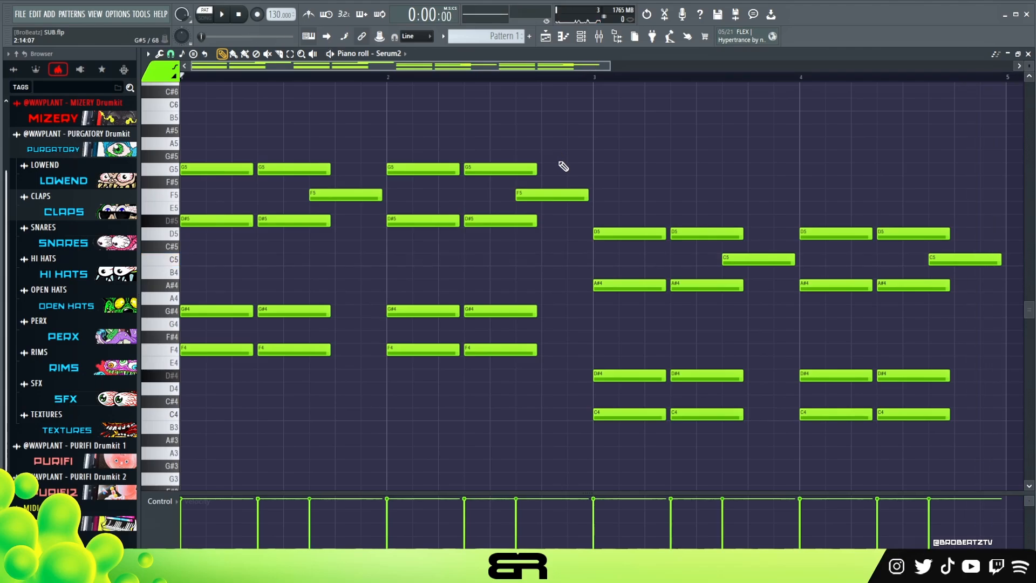
left_click(561, 193)
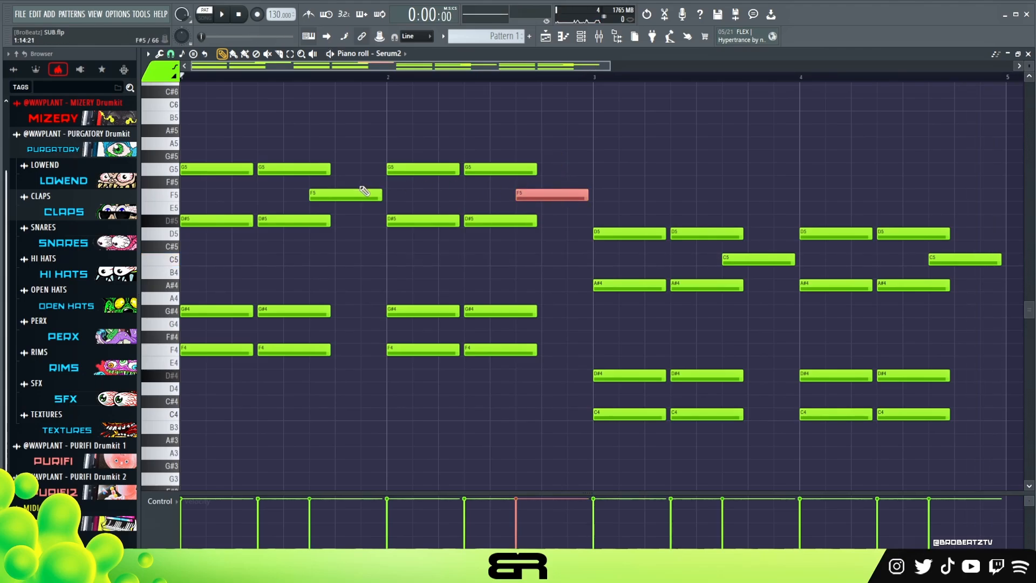
left_click(365, 193, "ctrl")
left_click(759, 259, "ctrl")
left_click(966, 259, "ctrl")
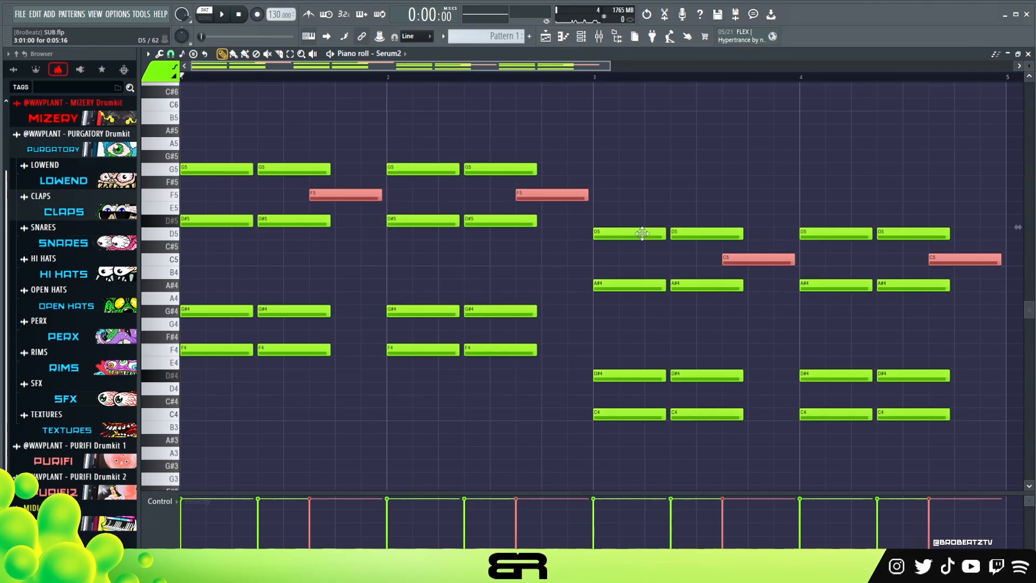
left_click(370, 245)
scroll(273, 204, "up", 2)
left_click(230, 146)
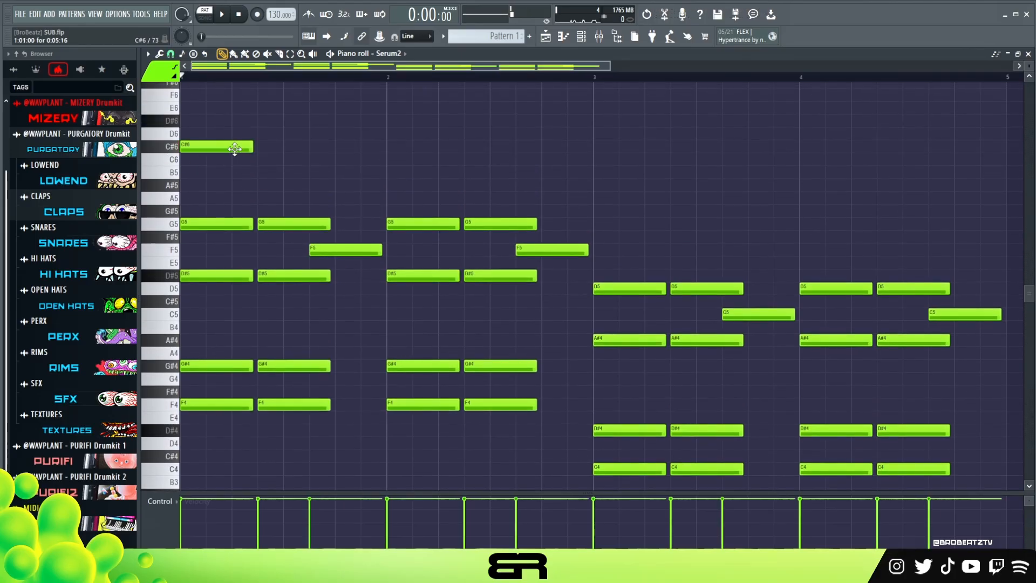
left_click(261, 146)
left_click_drag(330, 146, 305, 148)
left_click(318, 147)
left_click_drag(354, 133, 227, 150, "ctrl")
left_click(273, 160, "ctrl")
left_click_drag(356, 147, 216, 156)
left_click_drag(201, 147, 606, 148, "shift")
left_click_drag(802, 132, 301, 143, "ctrl")
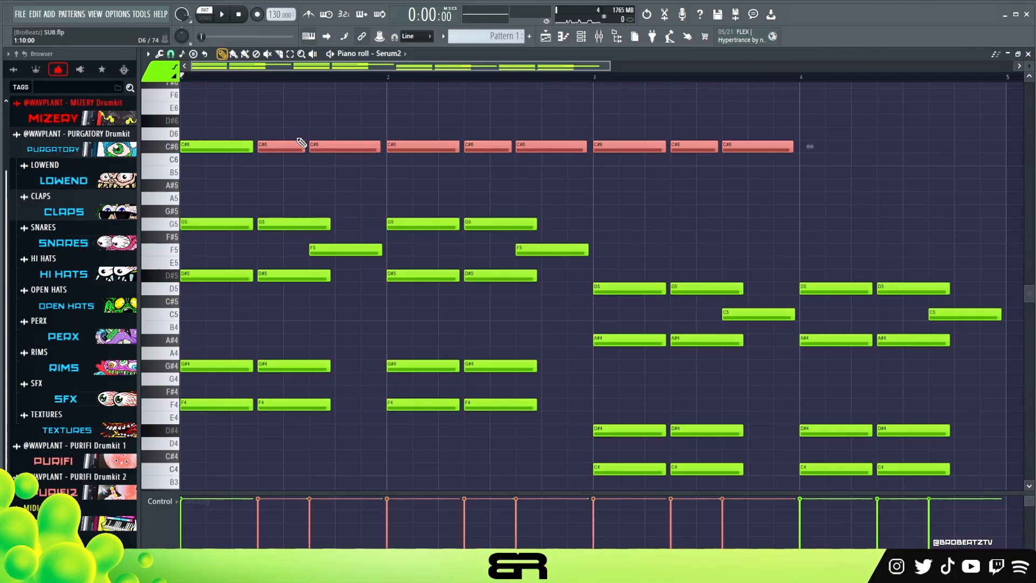
key("Delete")
right_click(227, 147)
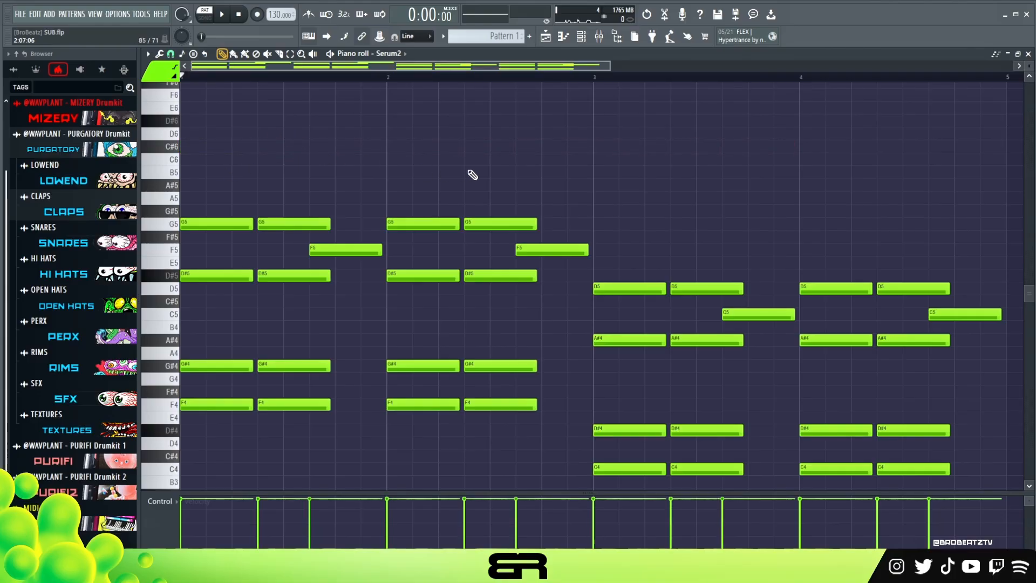
scroll(470, 169, "down", 4)
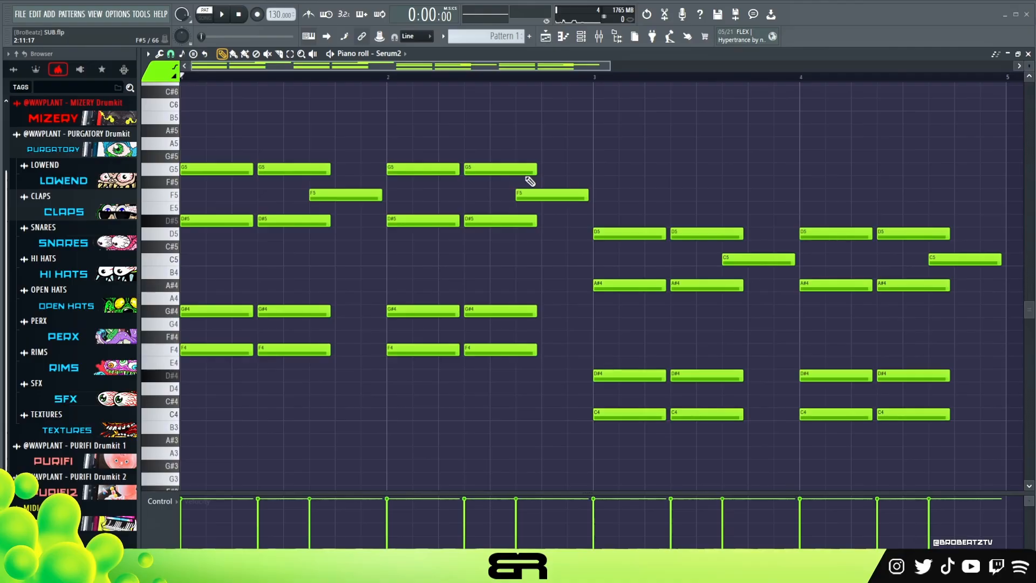
- Show the channel rack and check the preset loaded in the Serum2 #2 instrument
left_click(581, 36)
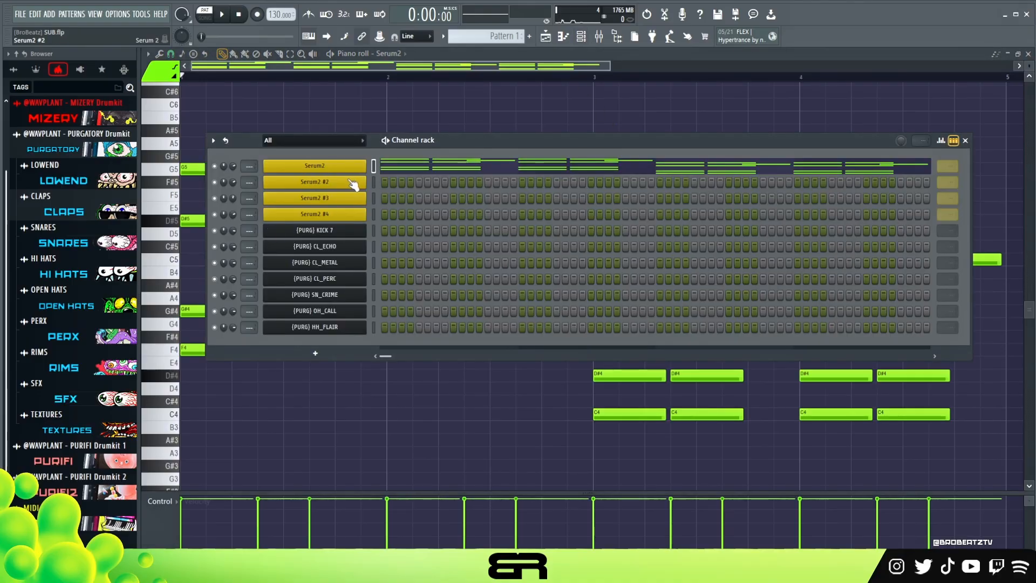
left_click(332, 185)
left_click_drag(493, 162, 588, 98)
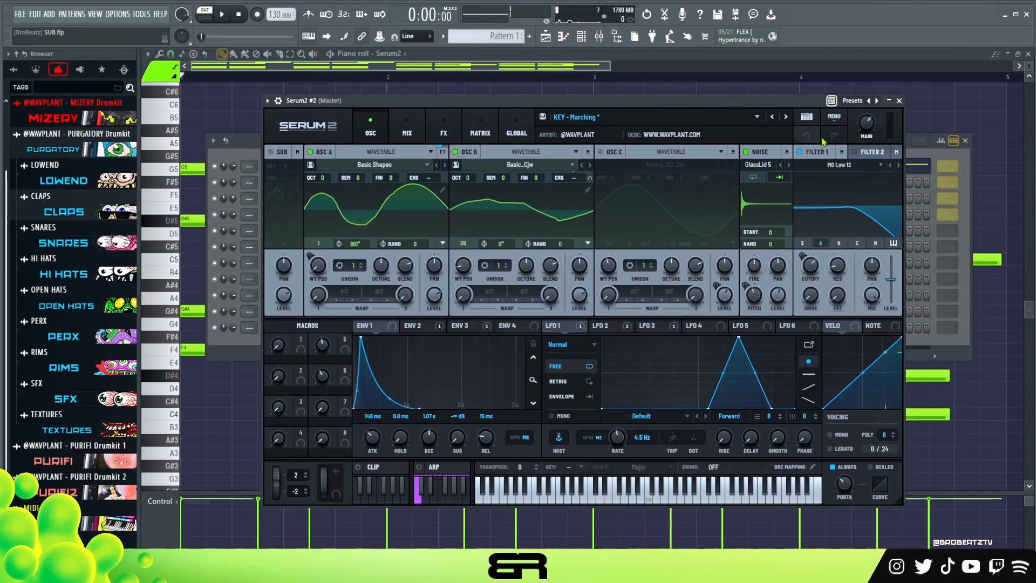
left_click(900, 100)
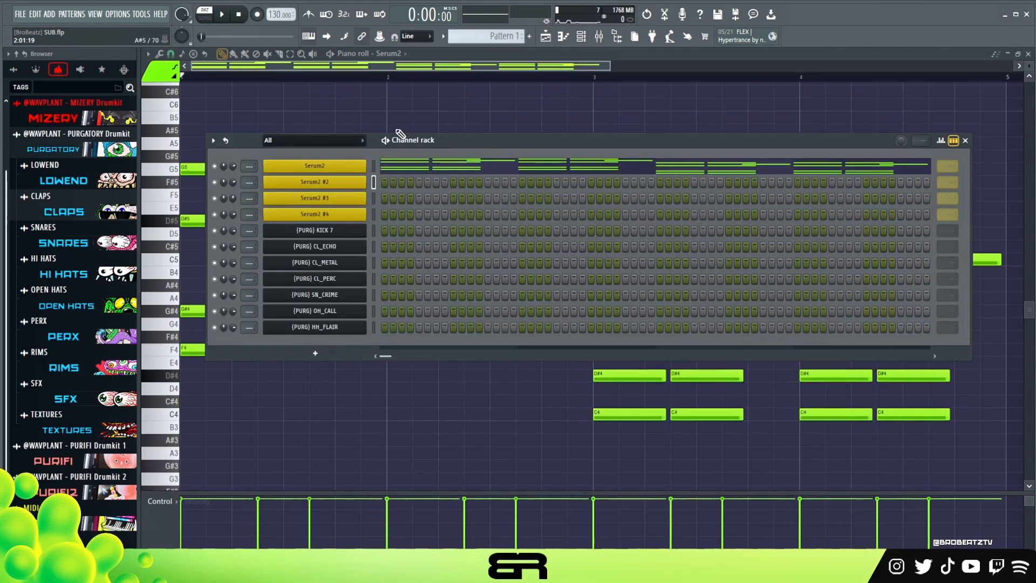
- Examine how the Serum2 melody's chords and gaps are spaced across bar 1, especially in its second half
left_click_drag(426, 143, 454, 178)
right_click(385, 216)
left_click(386, 217)
key("F6")
left_click_drag(393, 154, 453, 222)
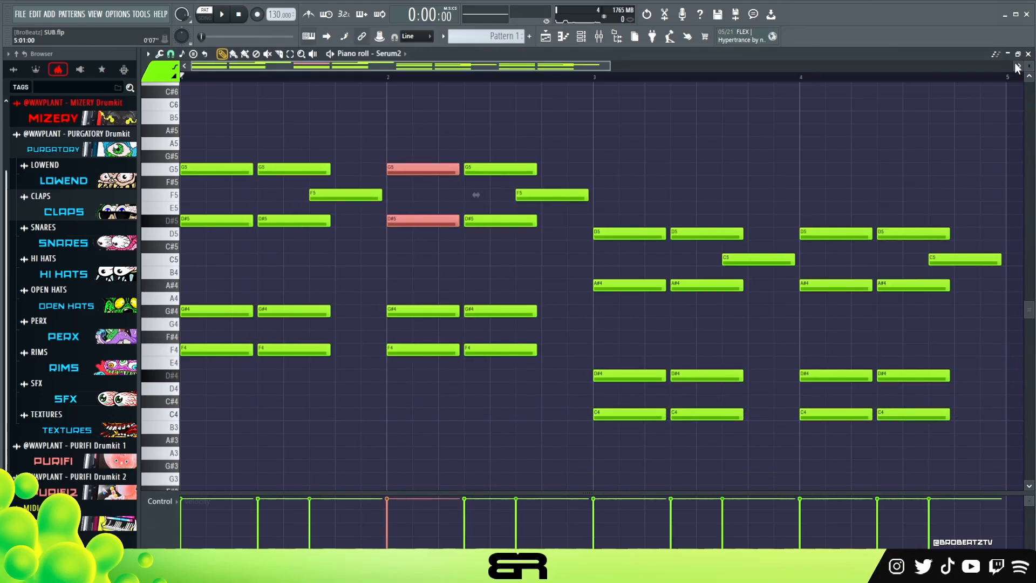
scroll(1029, 64, "up", 3)
right_click(636, 115)
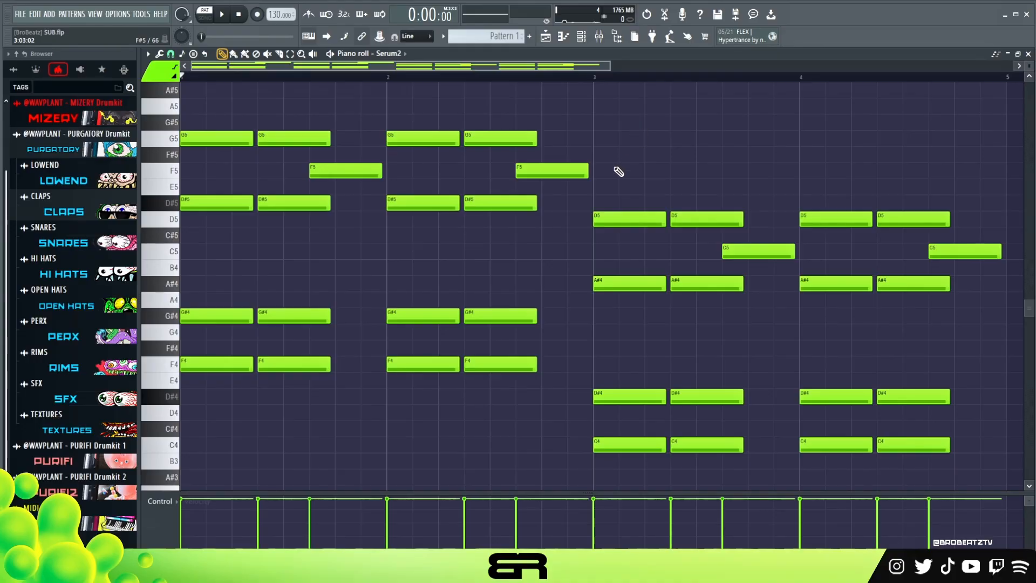
left_click_drag(260, 129, 373, 367)
left_click_drag(284, 76, 372, 268)
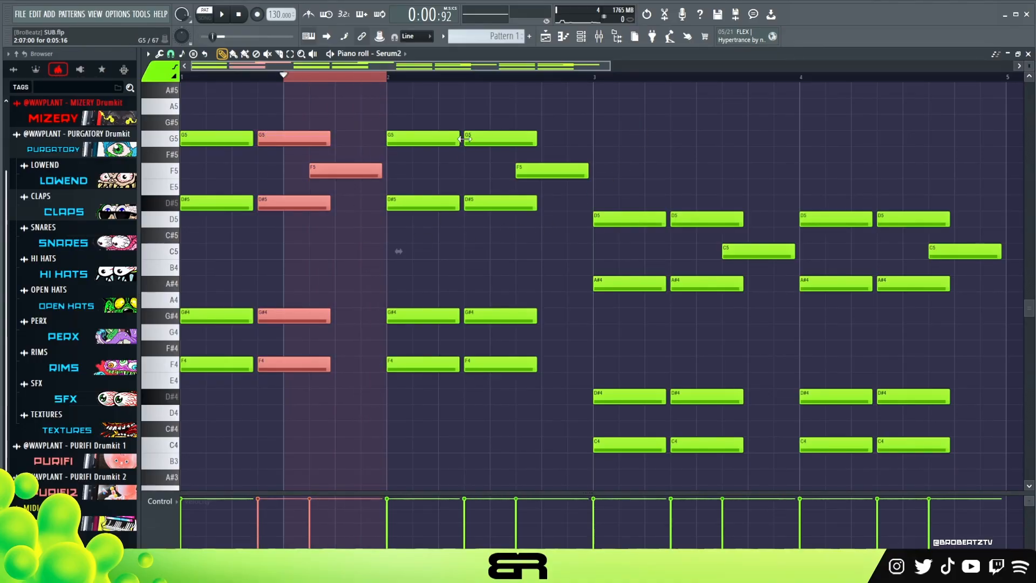
left_click(475, 122)
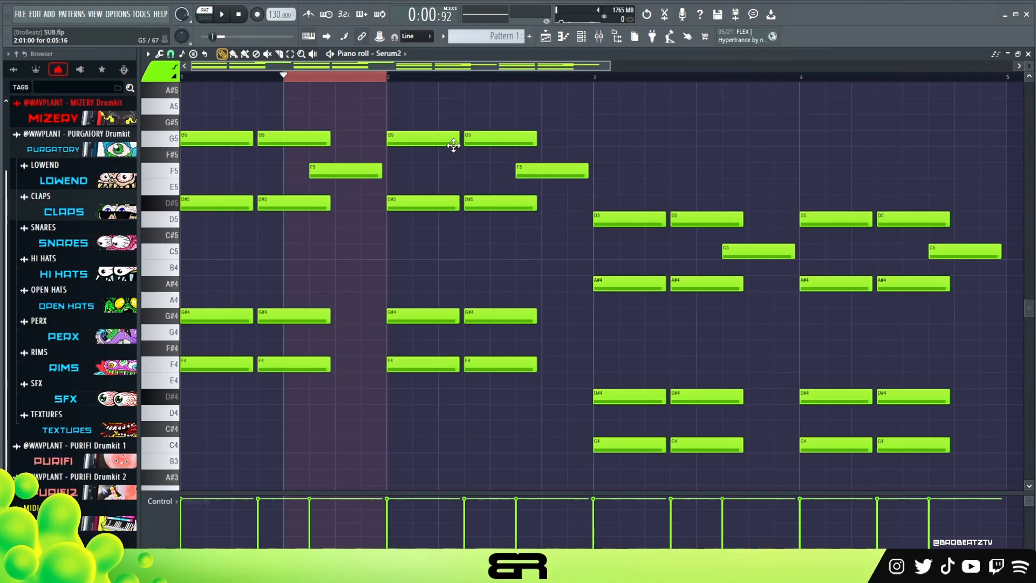
mouse_move(212, 123)
left_mouse_down()
mouse_move(204, 139)
mouse_move(236, 271)
mouse_move(258, 266)
left_mouse_up()
right_click(260, 268)
left_click_drag(209, 98, 277, 389)
left_click(344, 301)
left_click_drag(369, 115, 324, 435)
left_click(354, 407)
- Stack D#5, G5, A#5 and D6 notes into a chord at step 9 of bar 1 for Serum2 #2, with playback starting at step 7
left_click_drag(318, 80, 259, 80)
left_click(580, 38)
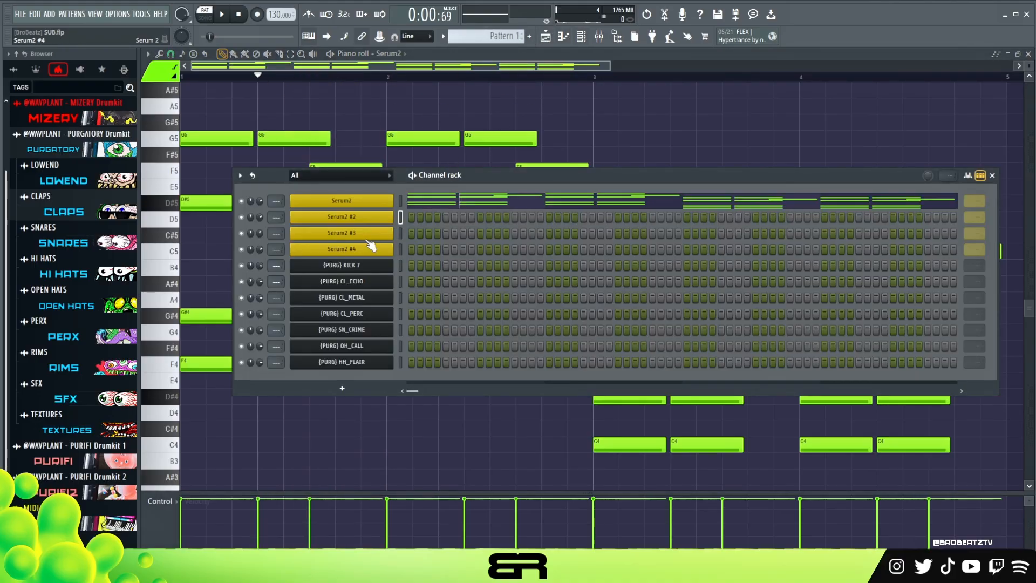
right_click(376, 218)
left_click(399, 213)
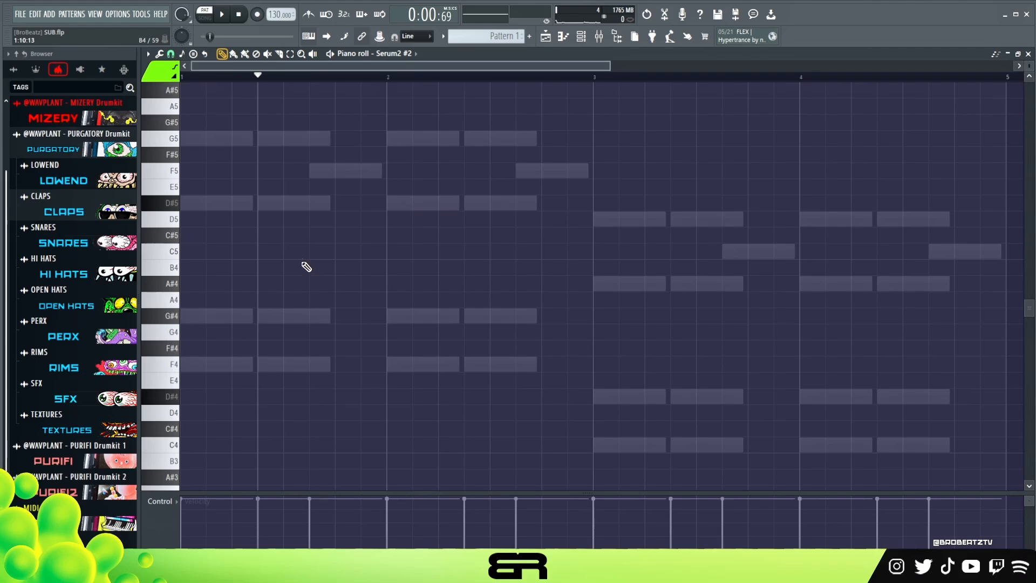
scroll(273, 233, "up", 1)
left_click(263, 238)
left_click_drag(287, 224, 289, 236)
left_click_drag(289, 236, 287, 123)
scroll(292, 167, "up", 2)
mouse_move(286, 189)
left_mouse_down()
mouse_move(278, 124)
mouse_move(290, 300)
mouse_move(322, 308)
left_mouse_up()
left_click(330, 286, "ctrl")
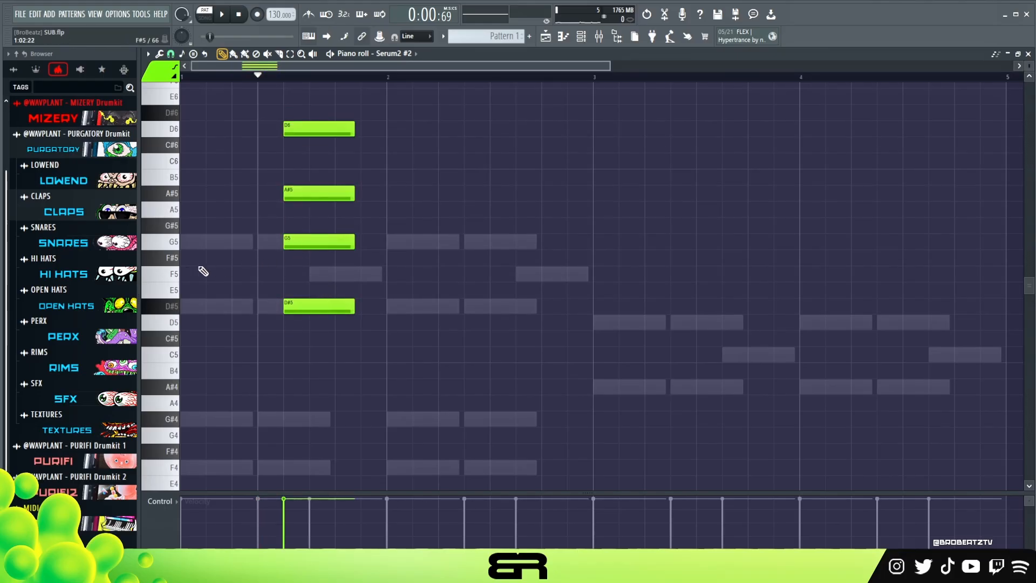
left_click(226, 269)
left_click(262, 273)
left_click_drag(328, 274, 233, 111)
left_click(294, 275)
left_click(316, 275)
right_click(315, 110)
right_click(293, 112)
right_click(267, 114)
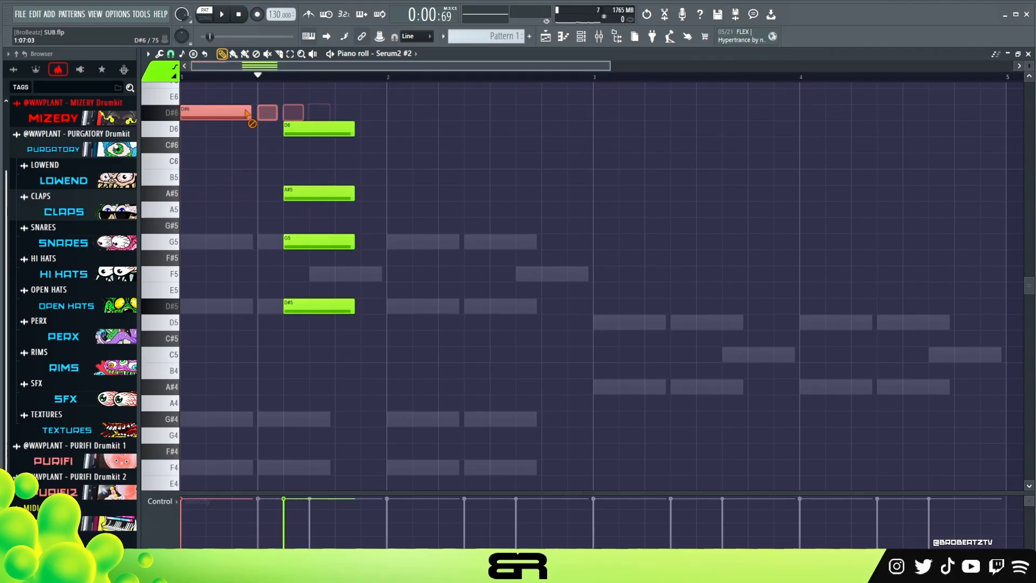
right_click(246, 115)
- Add a short C5 lead-in note at step 7 before the chord, lengthen it slightly, and play the bar
left_click_drag(314, 309, 281, 354, "shift")
key("space")
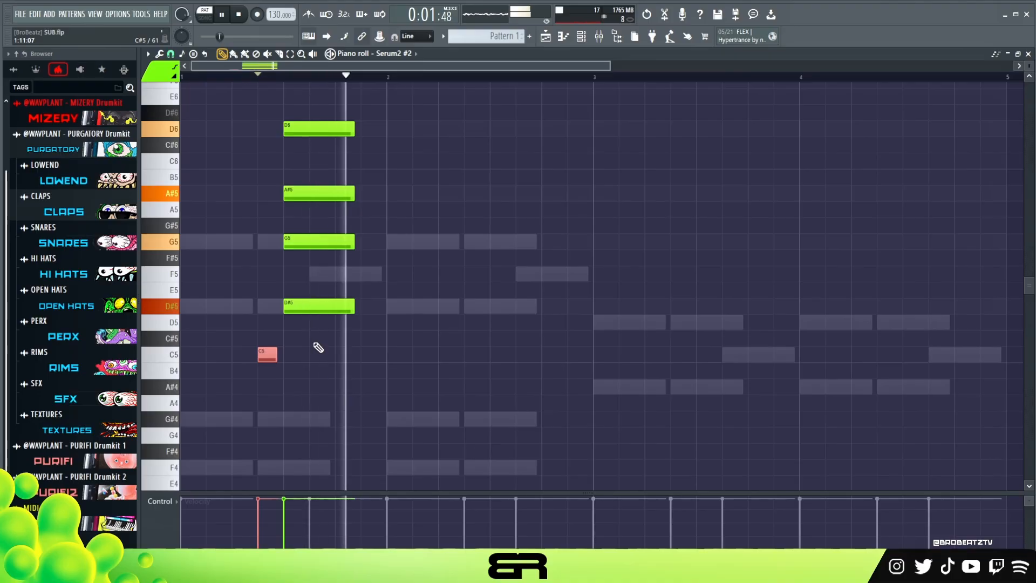
key("space")
key("space")
key("space")
left_click_drag(278, 354, 293, 354)
key("space")
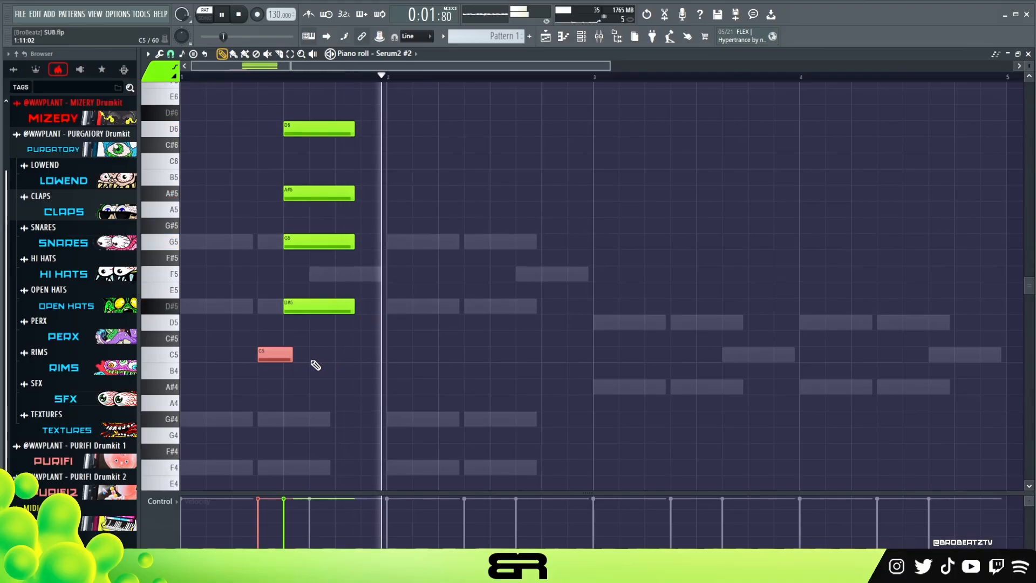
key("space")
key("space")
- Shorten all four notes of the bar 1 chord slightly and play the phrase
left_click_drag(353, 348, 347, 130)
key("space")
key("space")
left_click(395, 342, "ctrl")
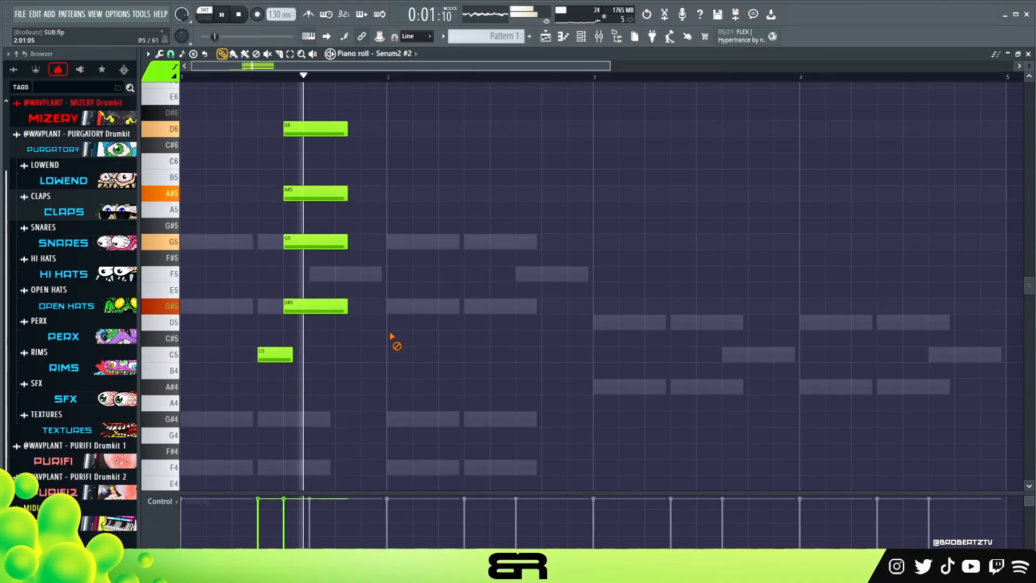
- Duplicate the bar 1 phrase into bar 2 and trim both C5 lead-in notes to end just before the chords
key("ctrl+a")
left_click_drag(274, 354, 207, 371)
key("space")
left_click(535, 377, "ctrl")
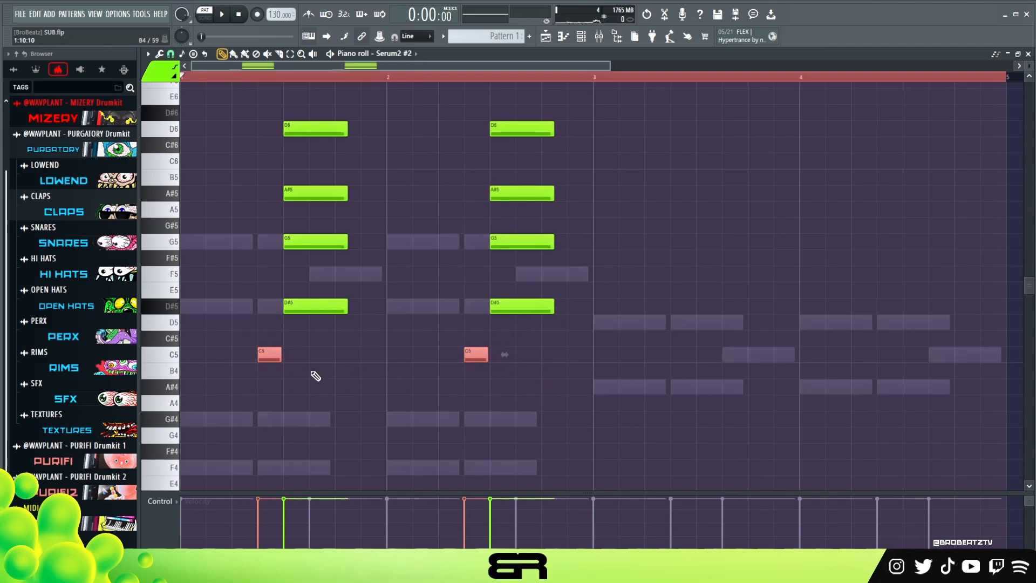
left_click(299, 368, "ctrl")
- Add a short F5 note at the start of the bar 2 chord and play back the pattern
mouse_move(507, 299)
left_mouse_down("shift")
mouse_move(508, 265)
mouse_move(516, 282)
left_mouse_up("shift")
left_click(541, 279, "ctrl")
key("space")
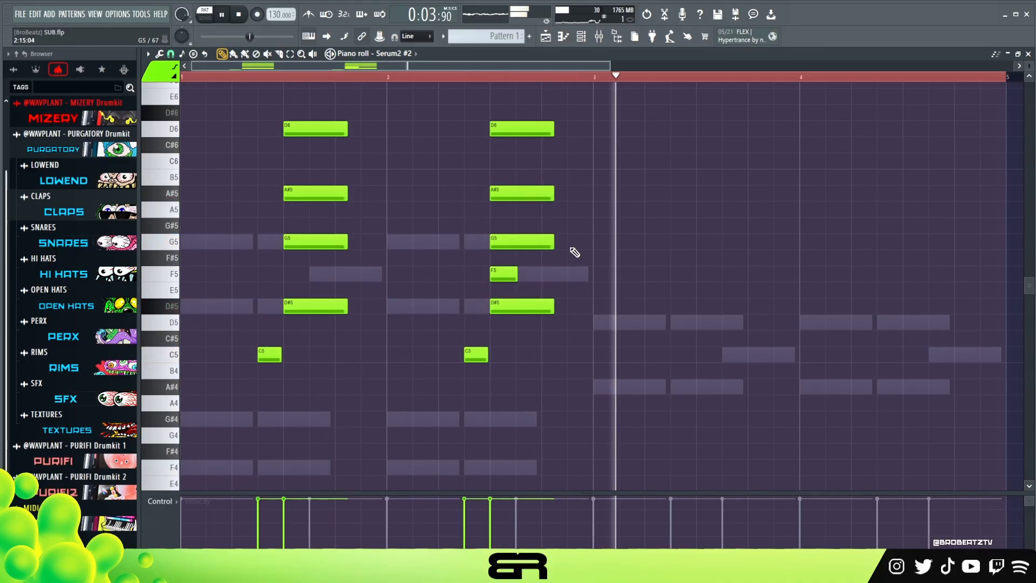
key("space")
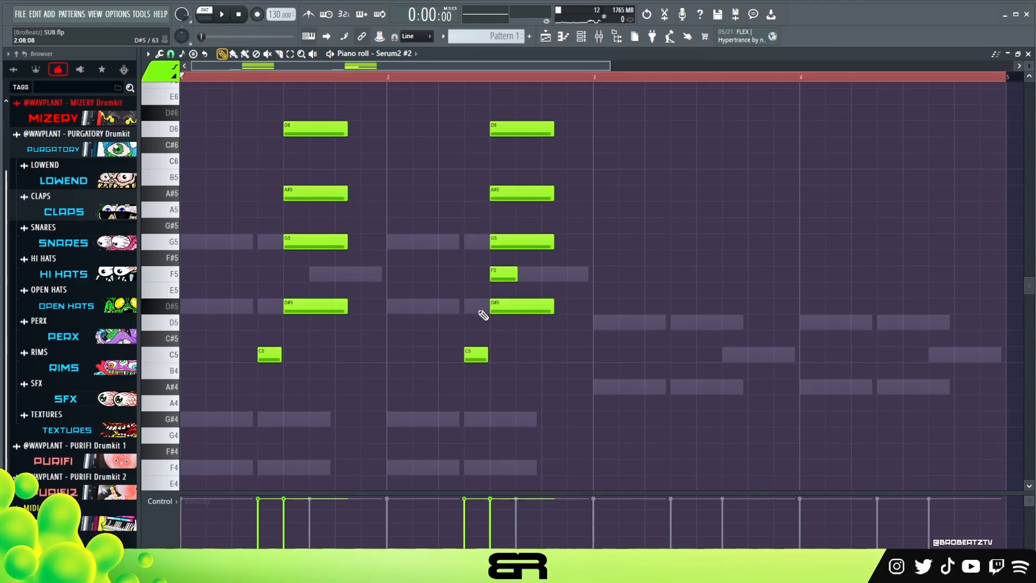
- Copy the notes of bars 1 and 2 into bars 3 and 4 and transpose the copies down five semitones
key("ctrl+a")
left_click_drag(270, 354, 689, 365)
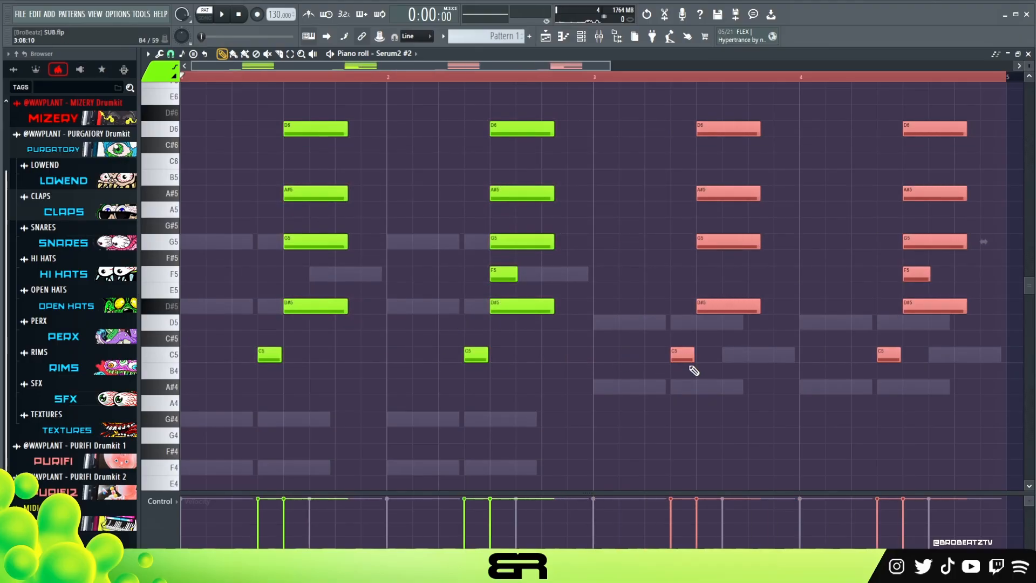
key("Down")
key("Down")
key("Down")
key("Down")
key("Down")
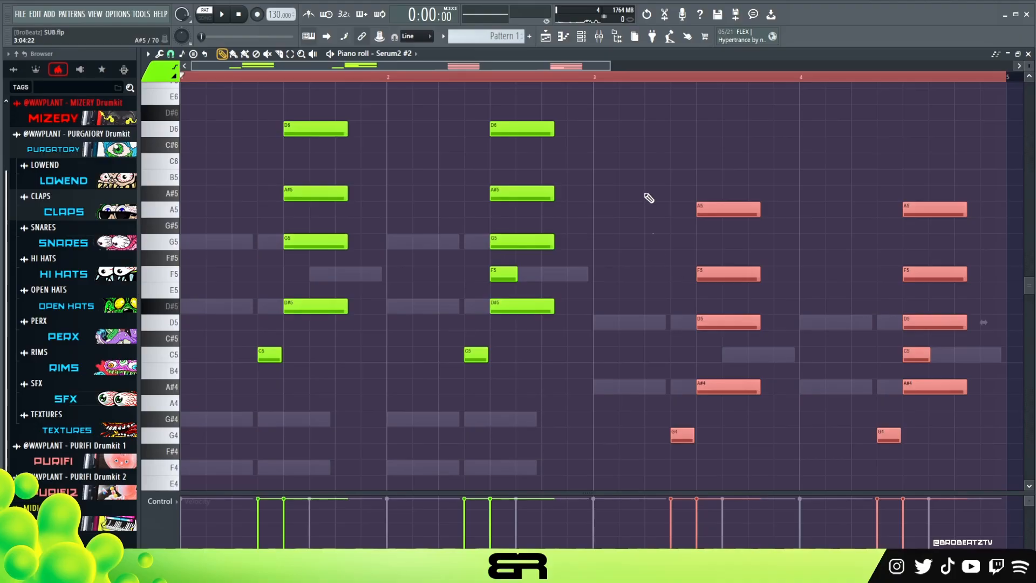
- Play back the transposed chords from the start of bar 3 and clear the note and time selections
left_click(592, 77)
key("space")
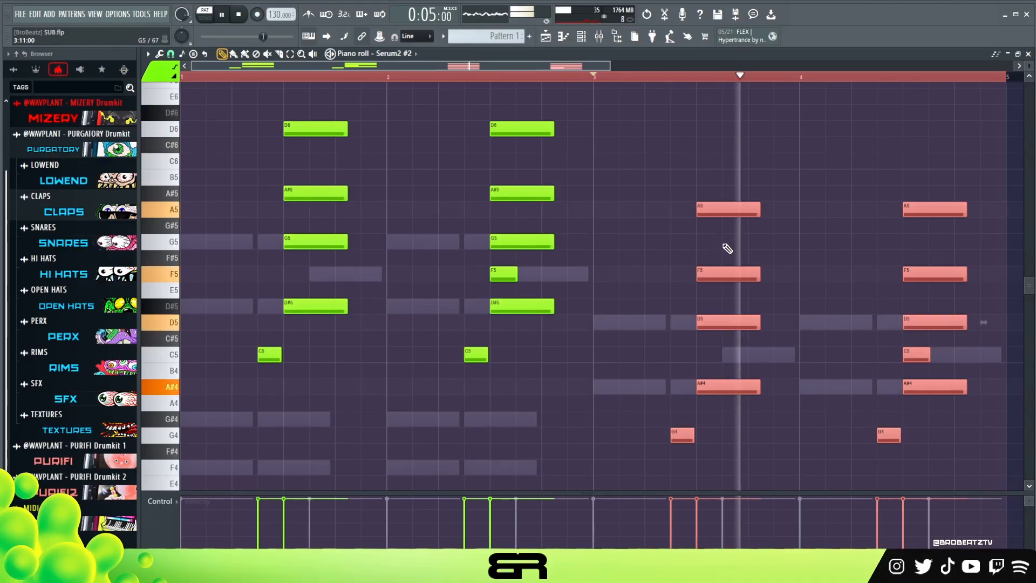
key("space")
scroll(769, 292, "down", 2)
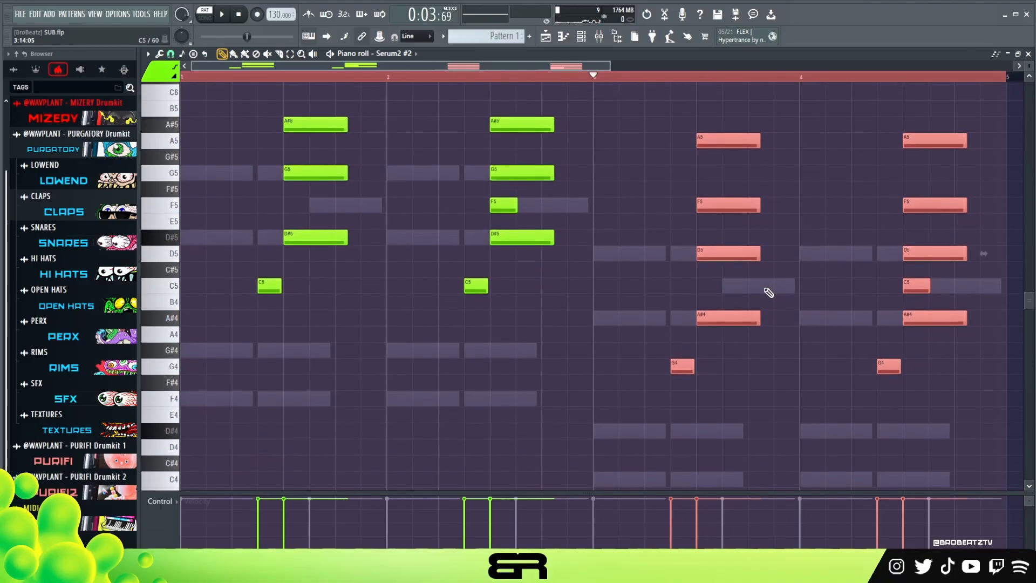
left_click_drag(657, 118, 784, 396)
left_click(778, 383, "ctrl")
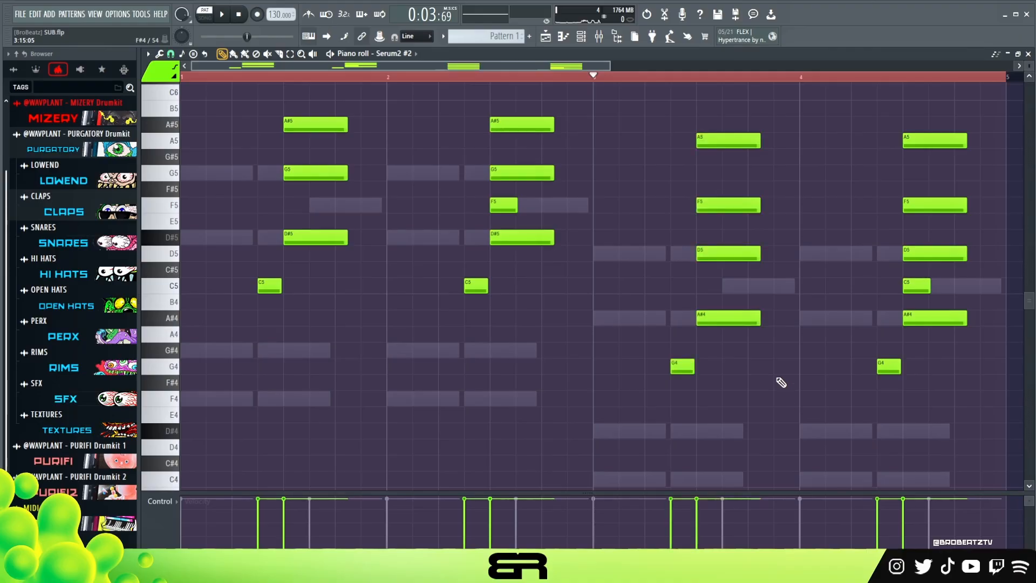
scroll(779, 349, "up", 2)
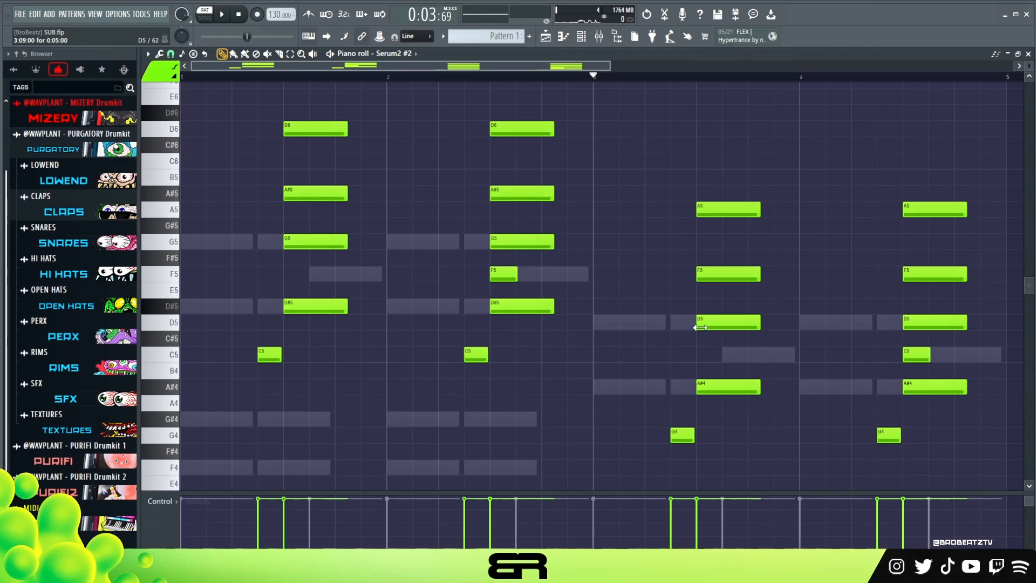
- Raise the lead-in notes in bars 3 and 4 to A#4
left_click_drag(658, 362, 956, 460)
key("Up")
key("Up")
key("Up")
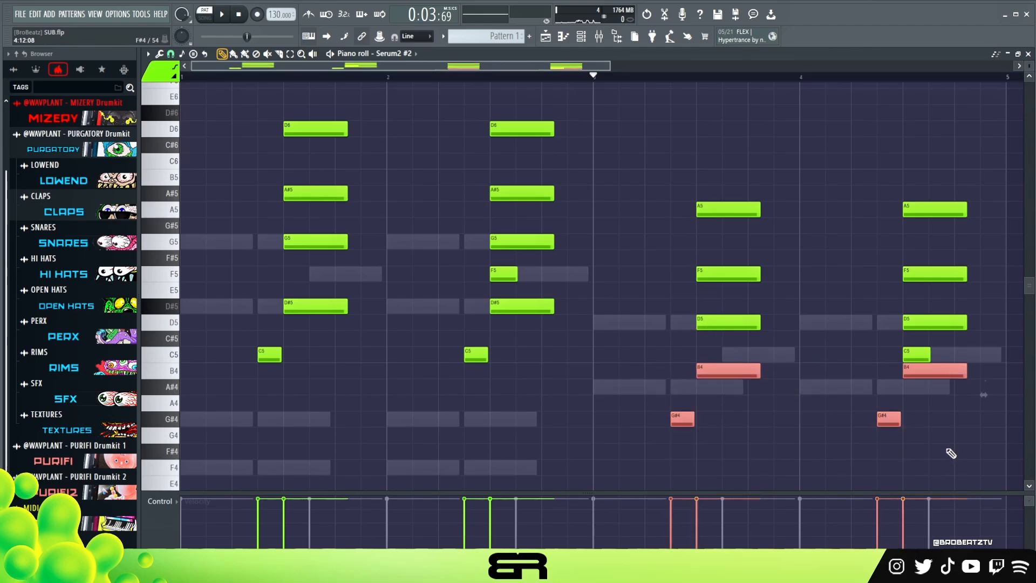
- Delete the short C5 note from bar 4, set the lowest chord notes in bars 3 and 4 to C5, and audition the bar 3 chord
left_click_drag(690, 331, 739, 356)
right_click(913, 353)
left_click(721, 339)
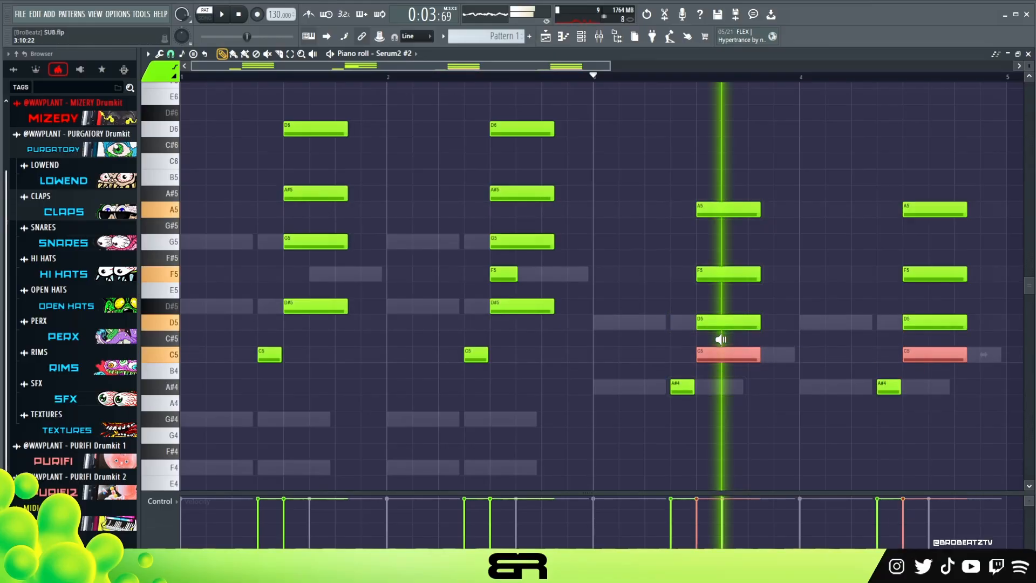
left_click(734, 279)
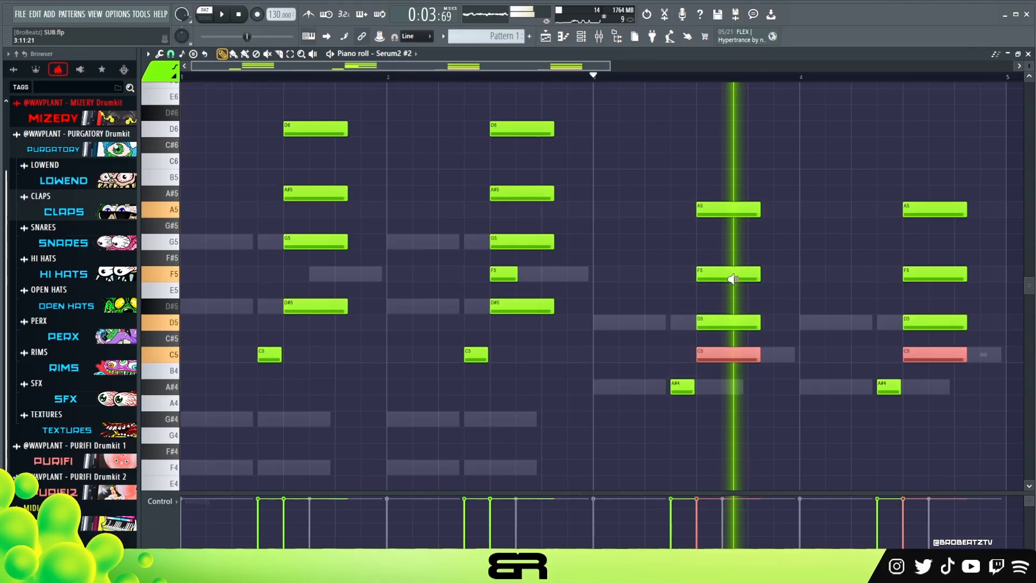
- Raise the top chord notes in bars 3 and 4 to A#5 and audition the bar 3 chord
left_click_drag(725, 210, 919, 216)
left_click_drag(752, 196, 743, 180)
right_click(750, 179)
left_click_drag(752, 224, 930, 212)
left_click_drag(932, 210, 933, 194)
left_click(708, 246)
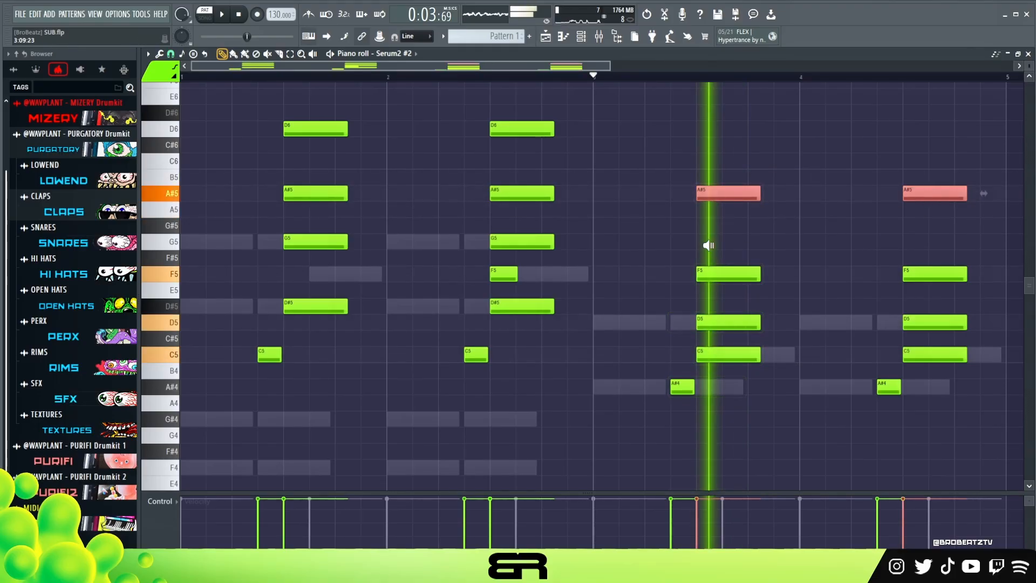
- Raise the two middle notes of the bar 4 chord to G5 and D#5, and audition it against the bar 3 chord
mouse_move(839, 233)
left_mouse_down()
mouse_move(916, 240)
mouse_move(898, 260)
mouse_move(902, 248)
left_mouse_up()
right_click(917, 273)
right_click(923, 259, "alt")
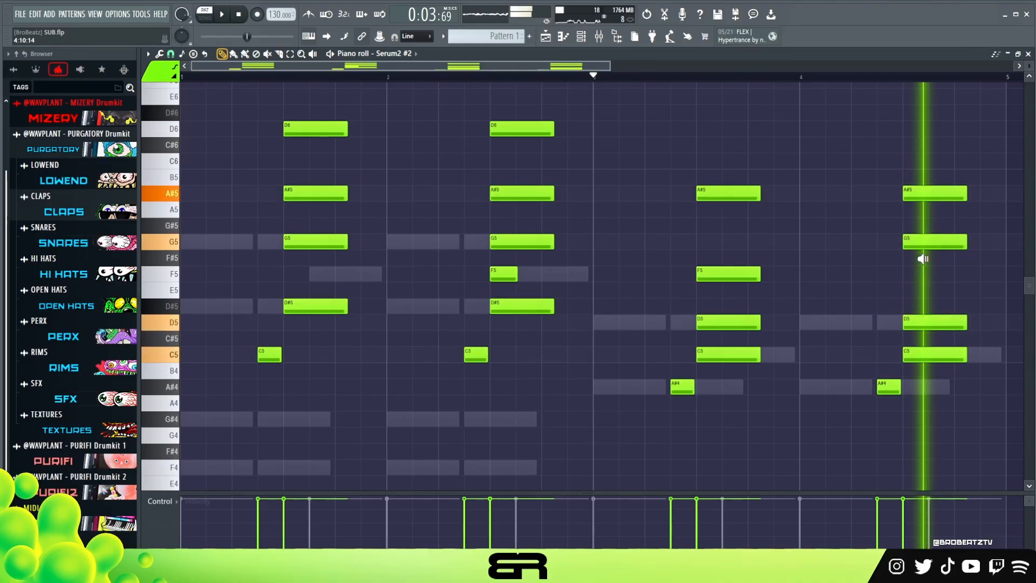
left_click_drag(919, 318, 920, 302)
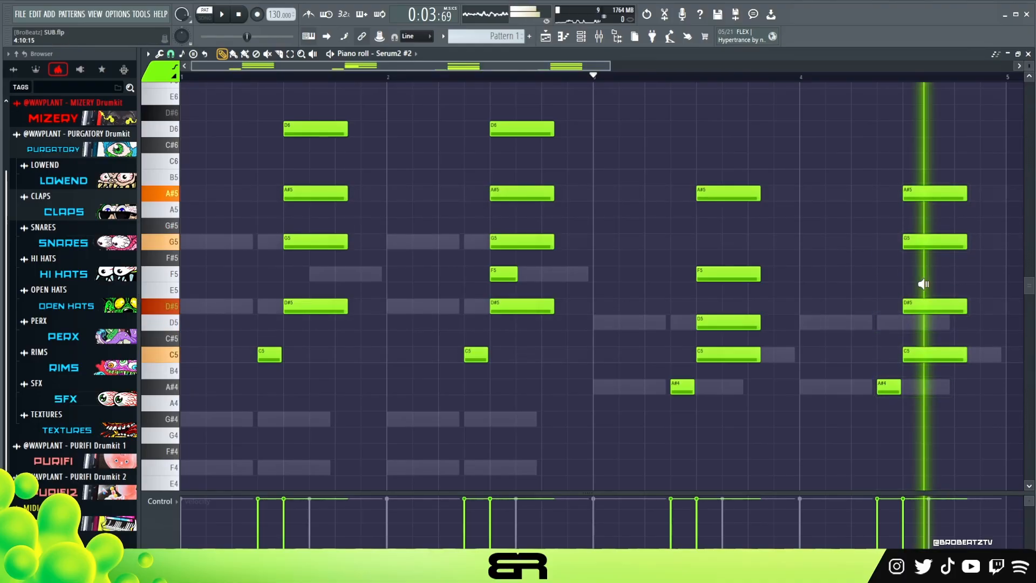
right_click(717, 293, "alt")
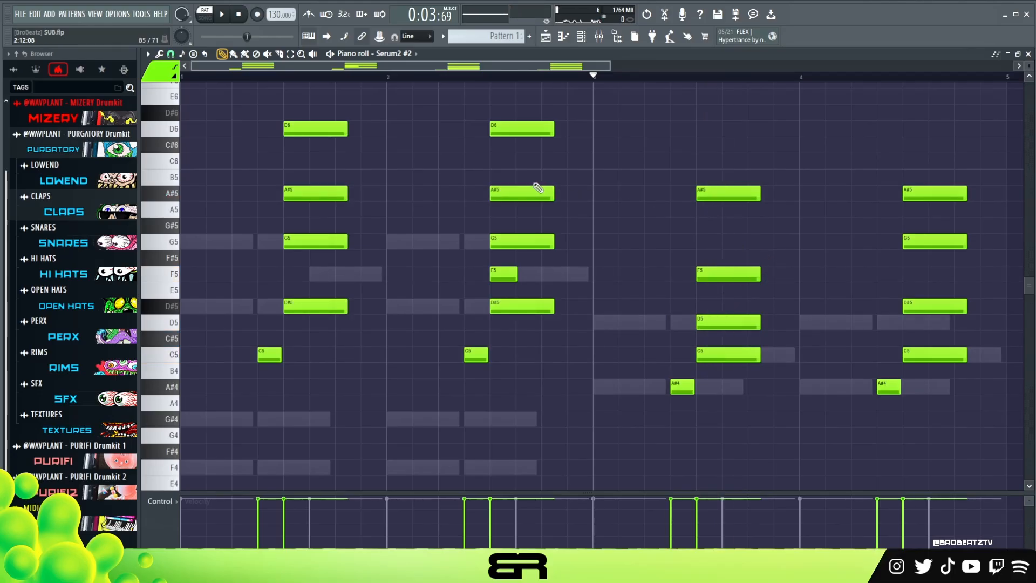
- Compare the chord notes across bars 2 to 4 and play back the Serum2 #2 part with the melody
left_click(538, 190)
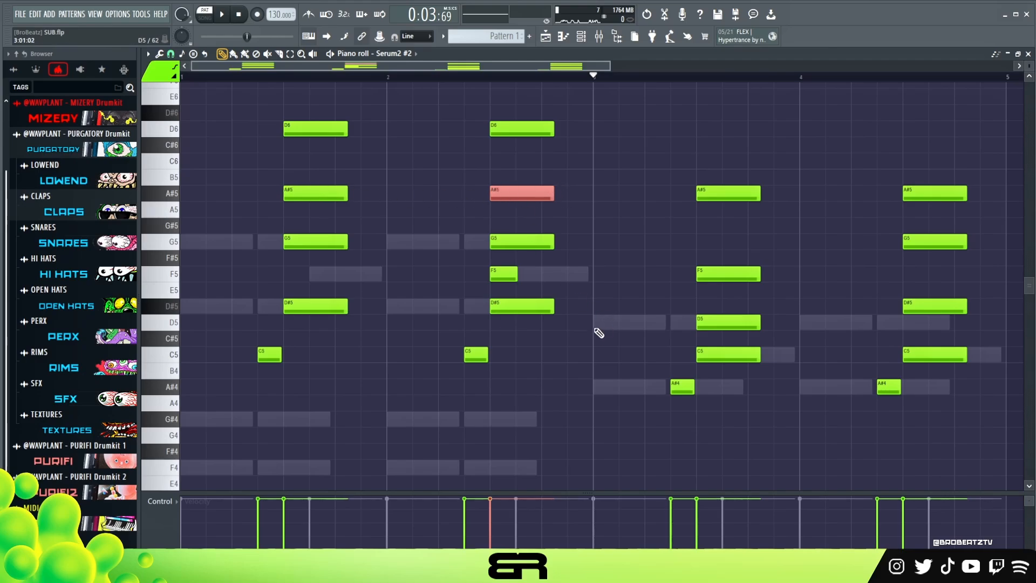
left_click(751, 226, "ctrl")
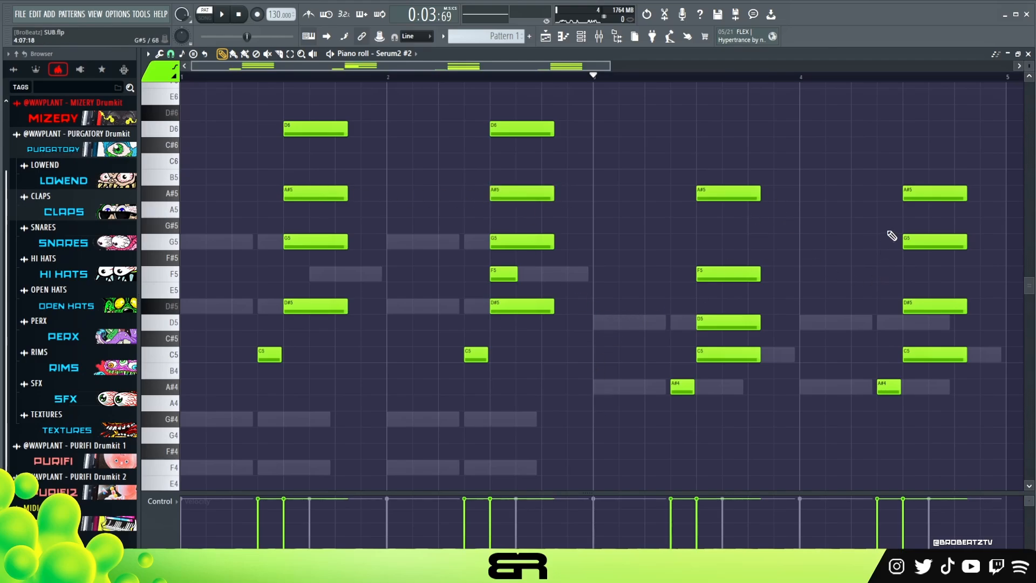
scroll(732, 327, "down", 2)
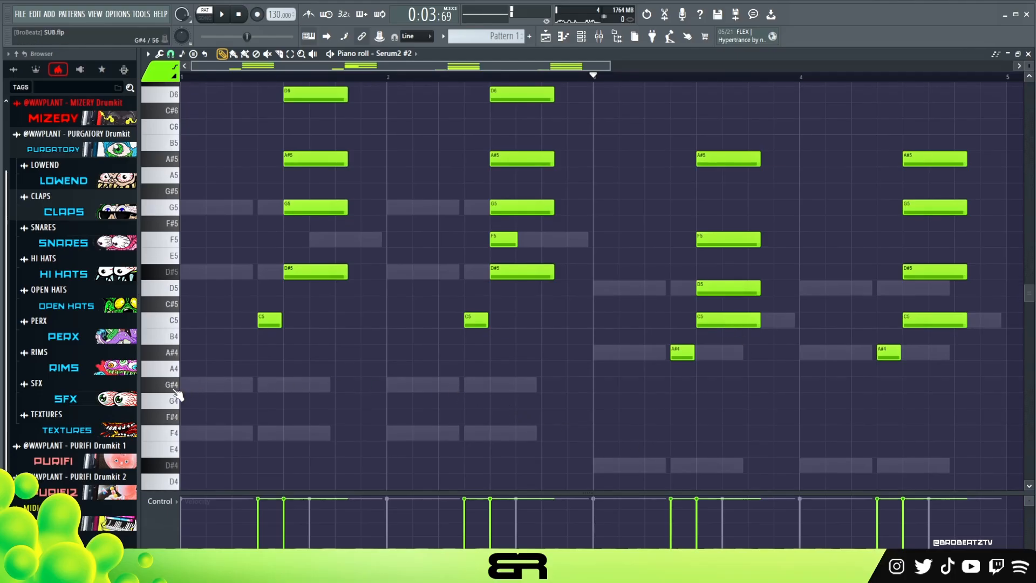
scroll(515, 346, "up", 2)
left_click(778, 241)
left_click(781, 227)
right_click(799, 227)
right_click(805, 240)
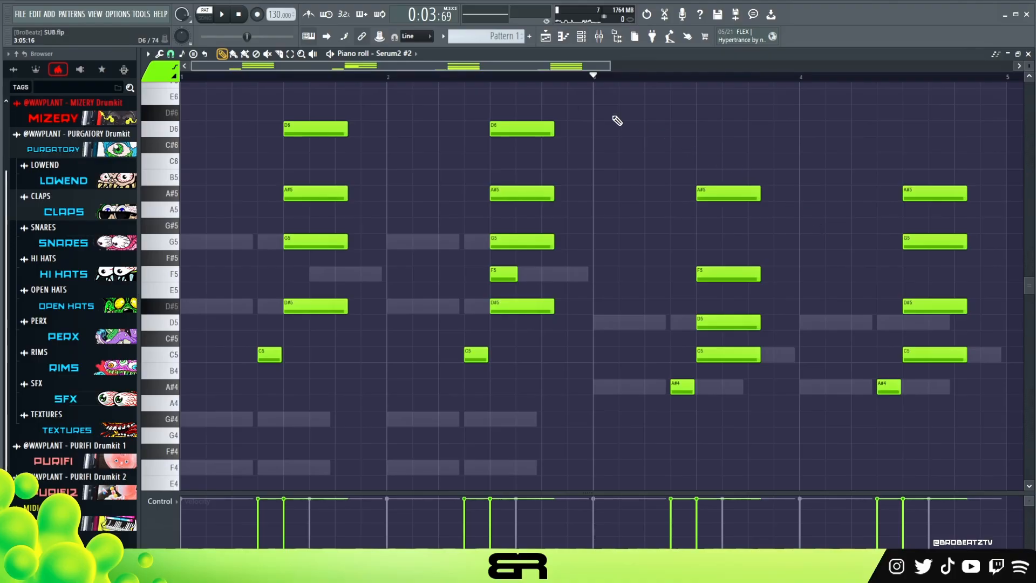
key("space")
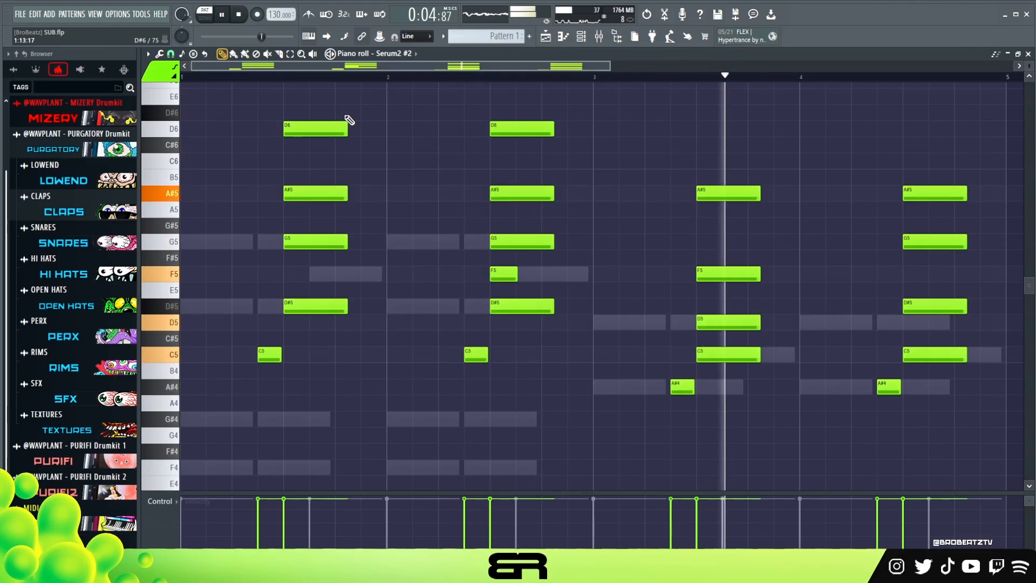
key("space")
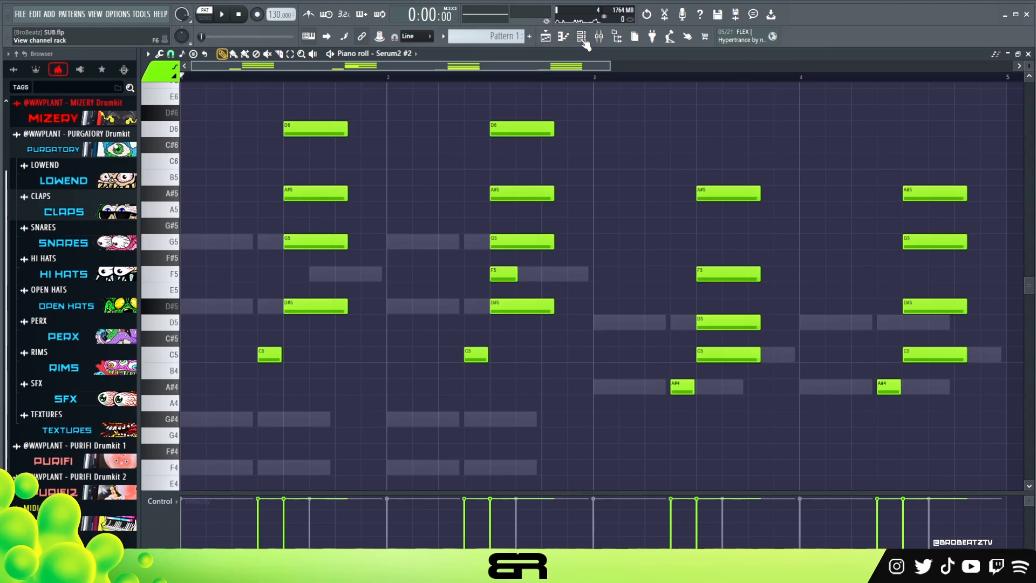
- Show the channel rack and open the Serum2 #3 instrument to check its loaded preset
key("F6")
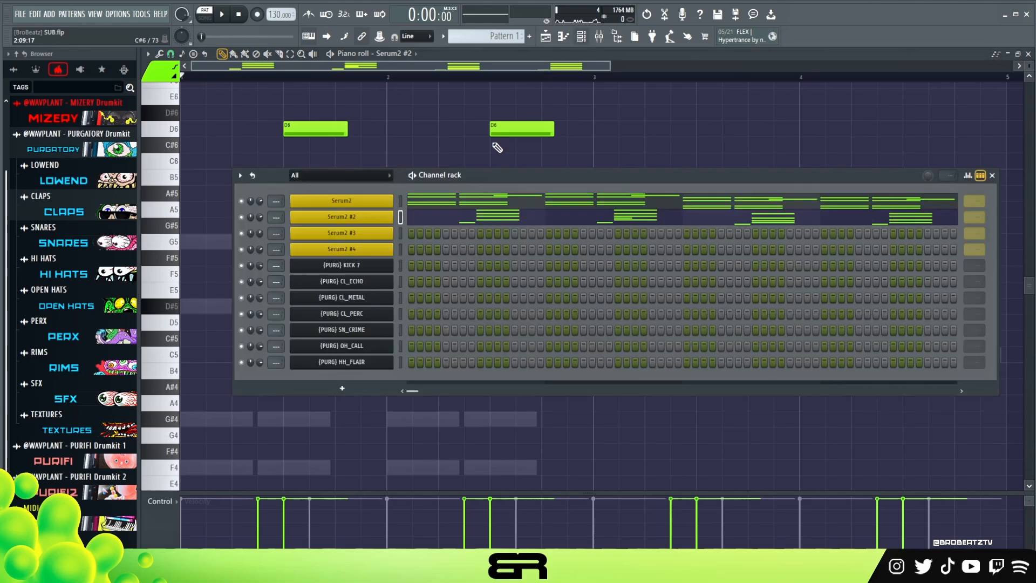
left_click(377, 239)
left_click_drag(511, 170, 516, 145)
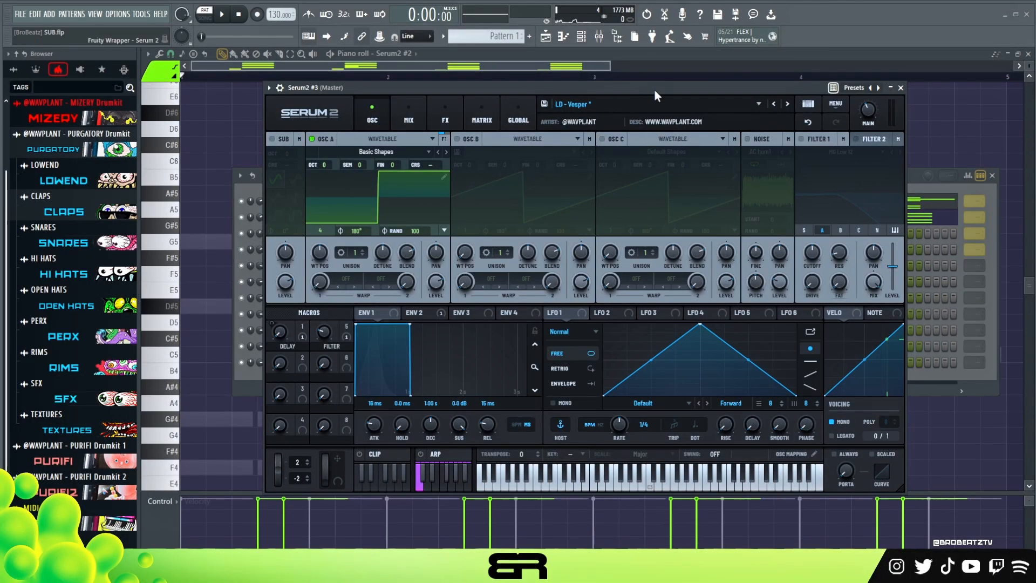
- Switch the Serum2 #3 voicing from Mono to Legato, adjust its portamento, and audition a few notes
left_click_drag(654, 89, 647, 82)
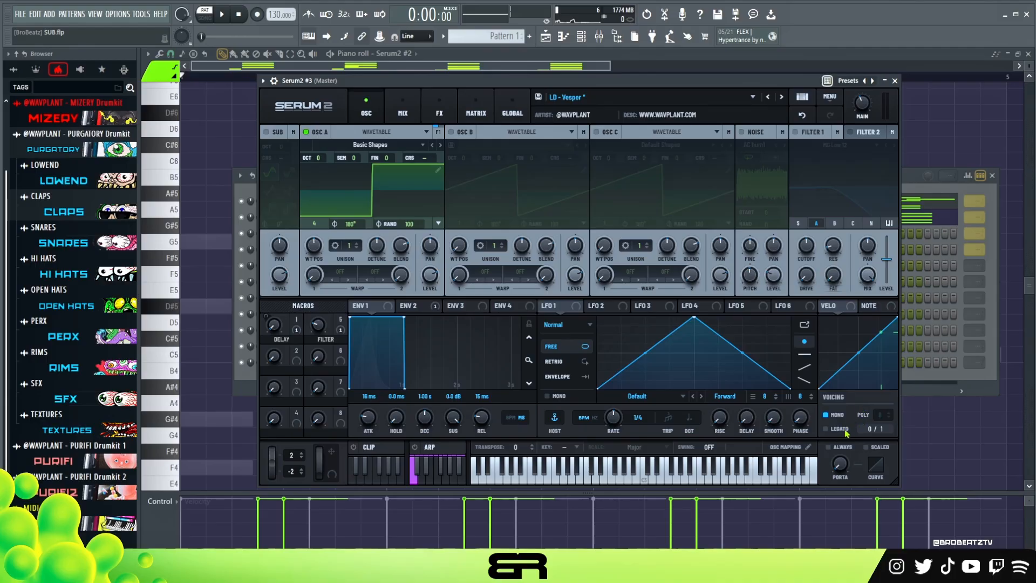
left_click(706, 76)
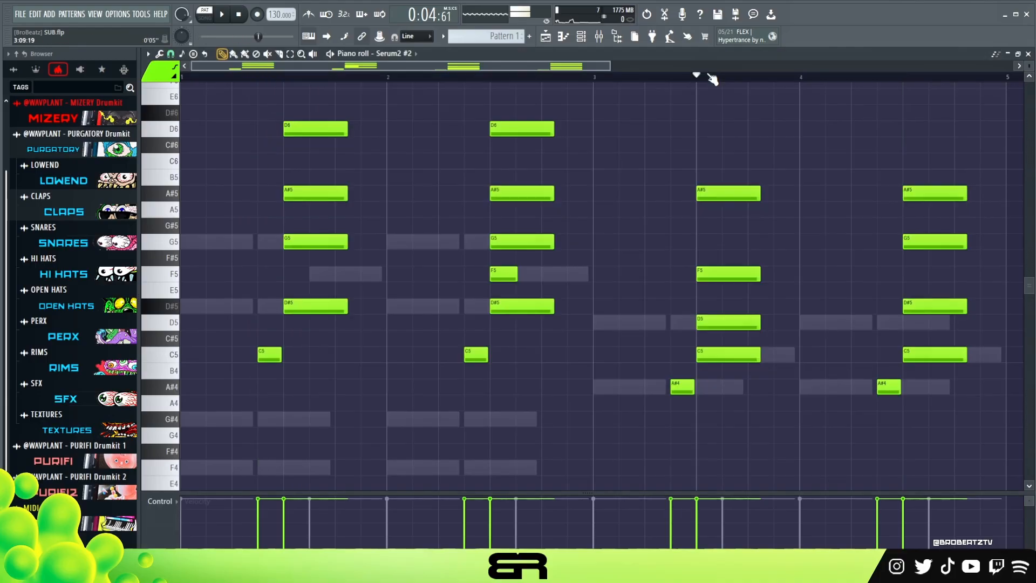
key("F6")
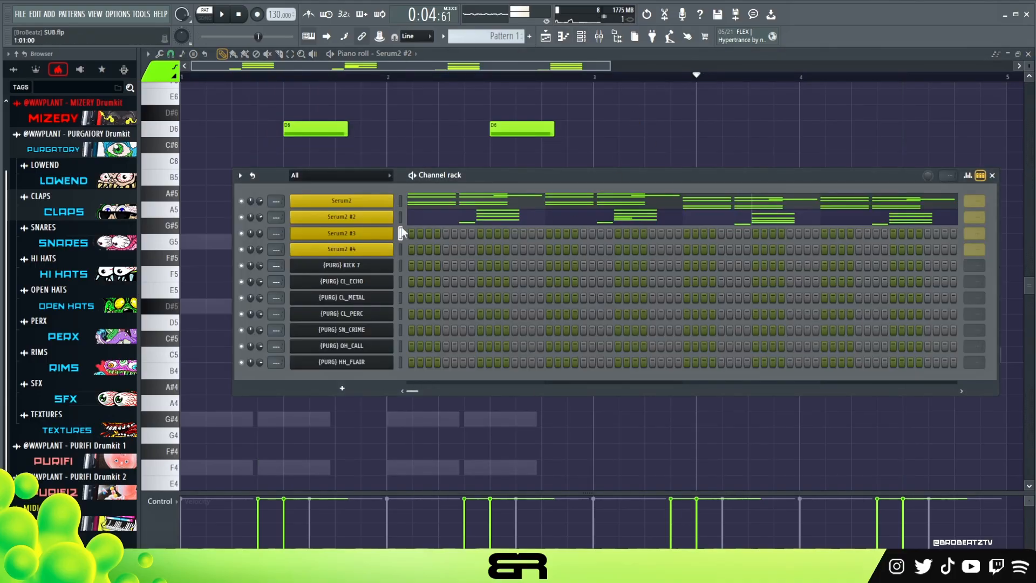
left_click(383, 233)
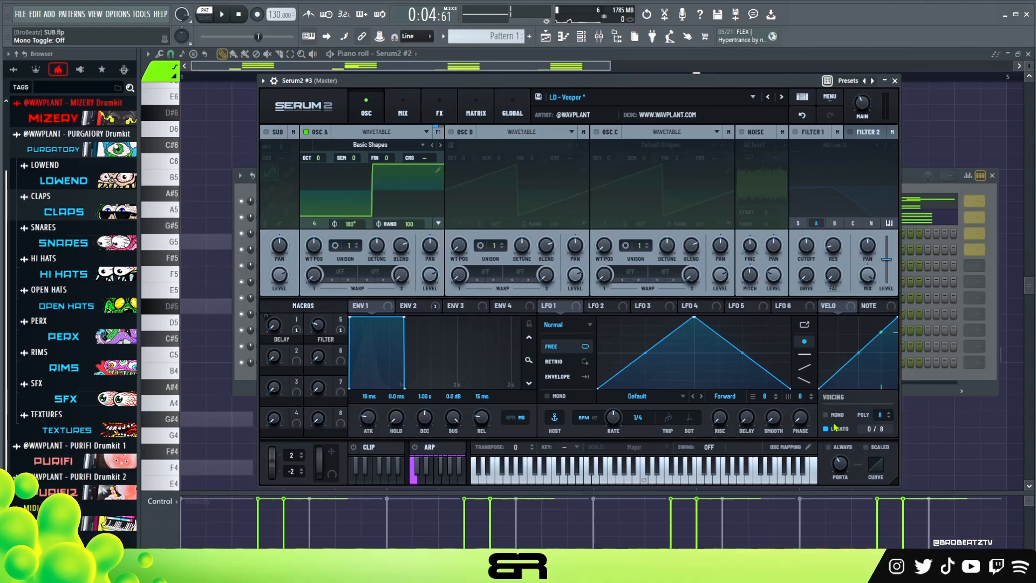
left_click_drag(845, 461, 835, 499)
key("b")
key("v")
left_click(895, 81)
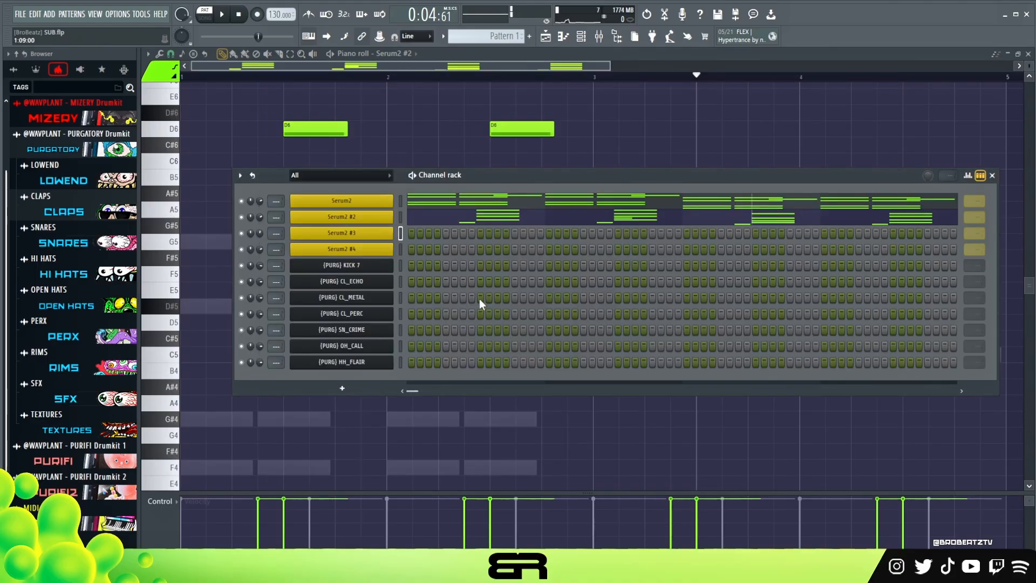
- Open the Serum2 #3 piano roll and place short D#5 and F5 notes in the second half of bar 1
right_click(340, 239)
left_click(421, 233)
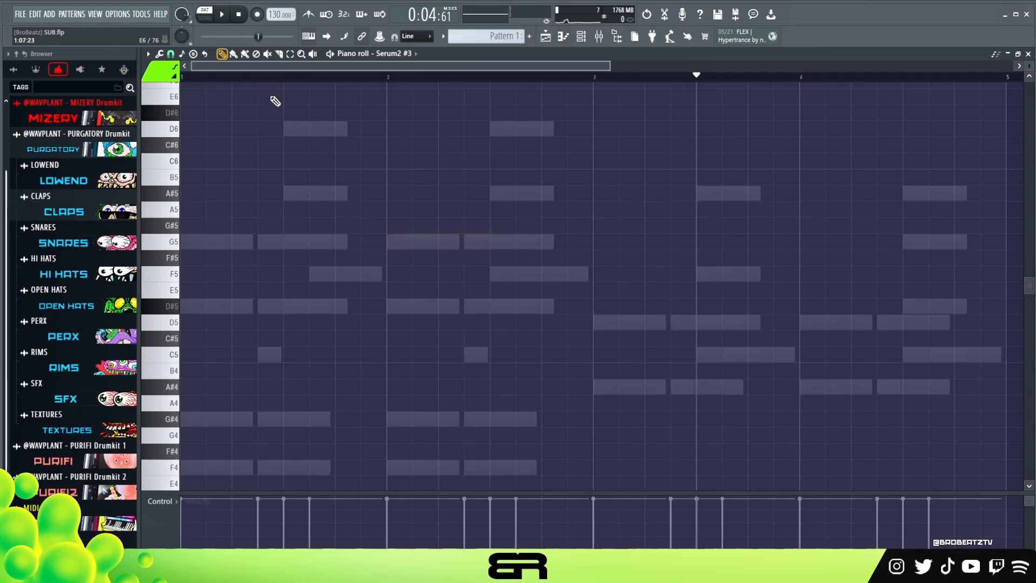
left_click(263, 306)
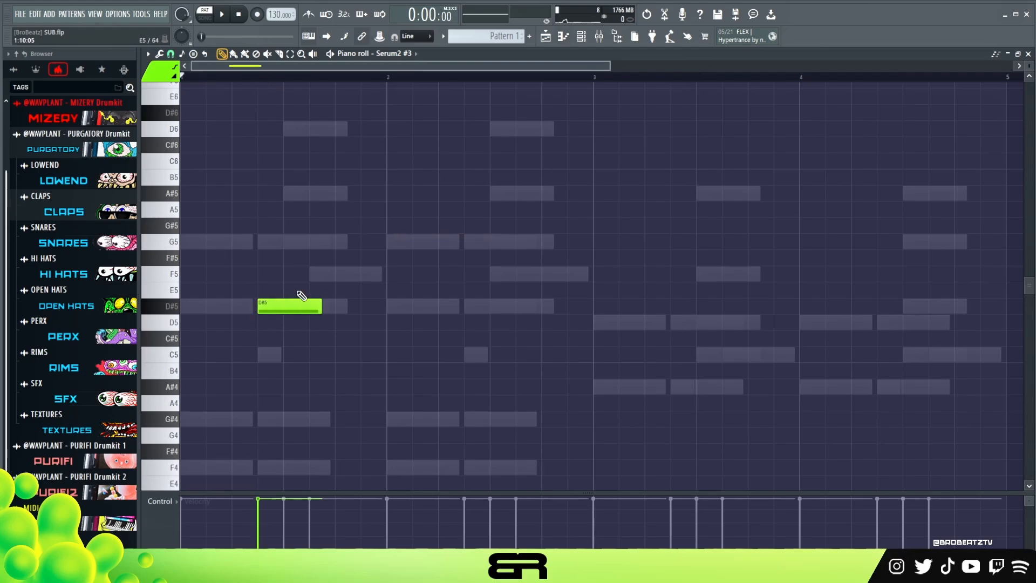
mouse_move(319, 308)
left_mouse_down()
mouse_move(280, 309)
mouse_move(299, 308)
left_mouse_up()
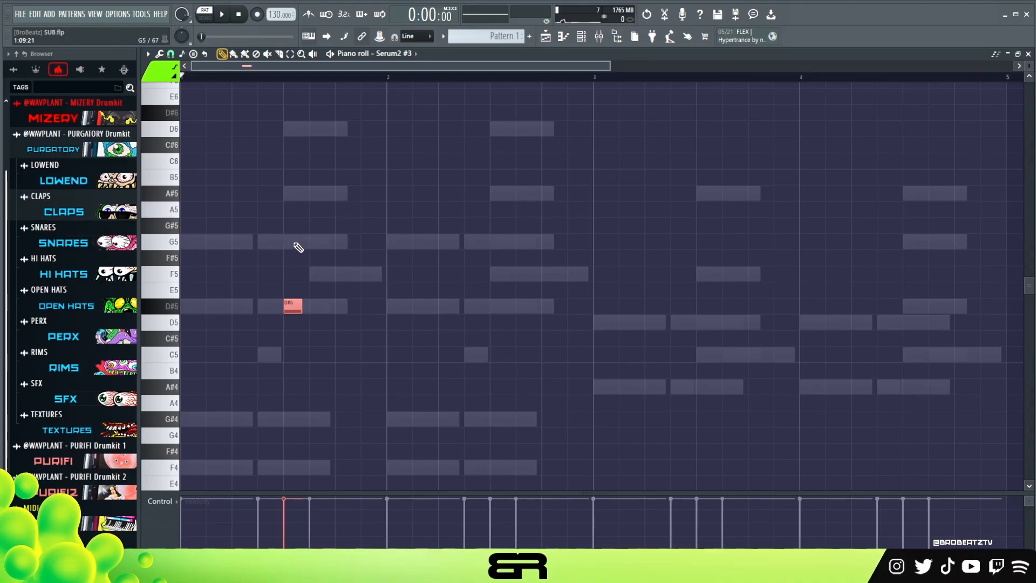
left_click(311, 275)
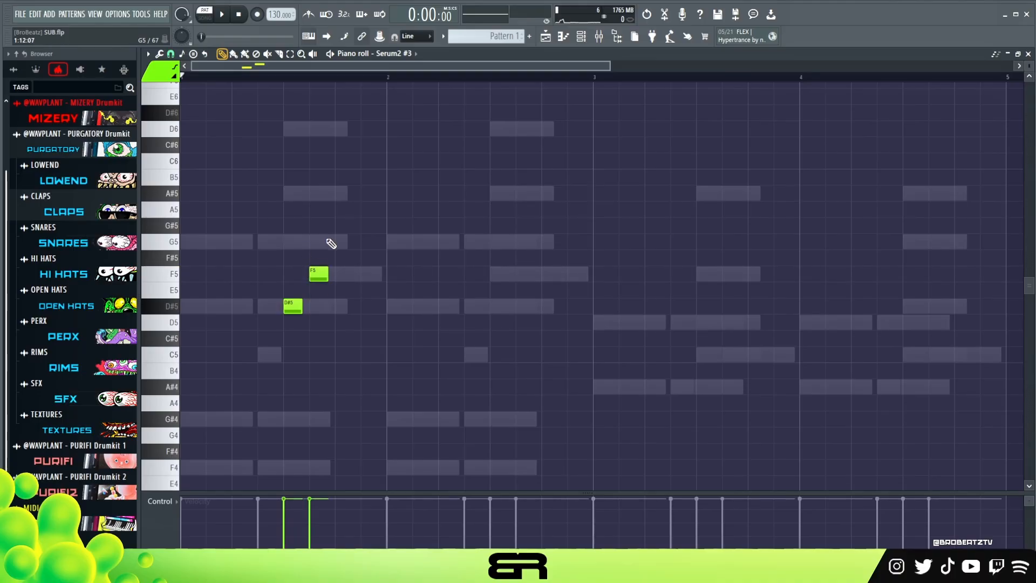
- Set the snap to 1/4 beat, rebuild the bar 1 notes as a rising D#5, F5, G5 run, and play it
left_click(171, 55)
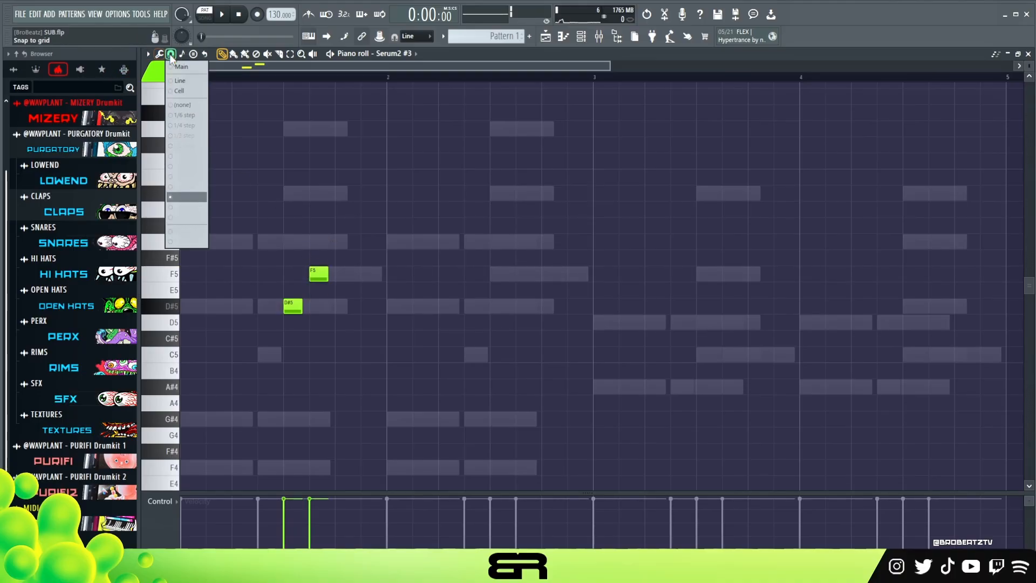
left_click(180, 175)
left_click_drag(295, 306, 288, 306)
left_click(300, 276)
left_click(311, 246)
right_click(319, 275)
key("space")
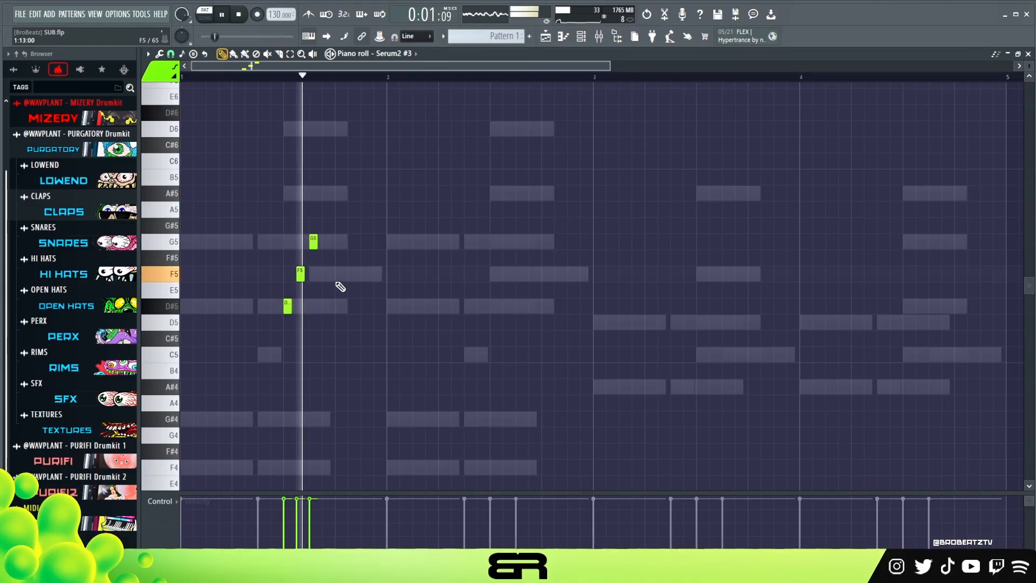
- Lengthen the three notes of the bar 1 run to 1/4 beat each and audition them with the chords
left_click_drag(241, 222, 331, 315)
key("space")
key("space")
left_click_drag(317, 243, 325, 245)
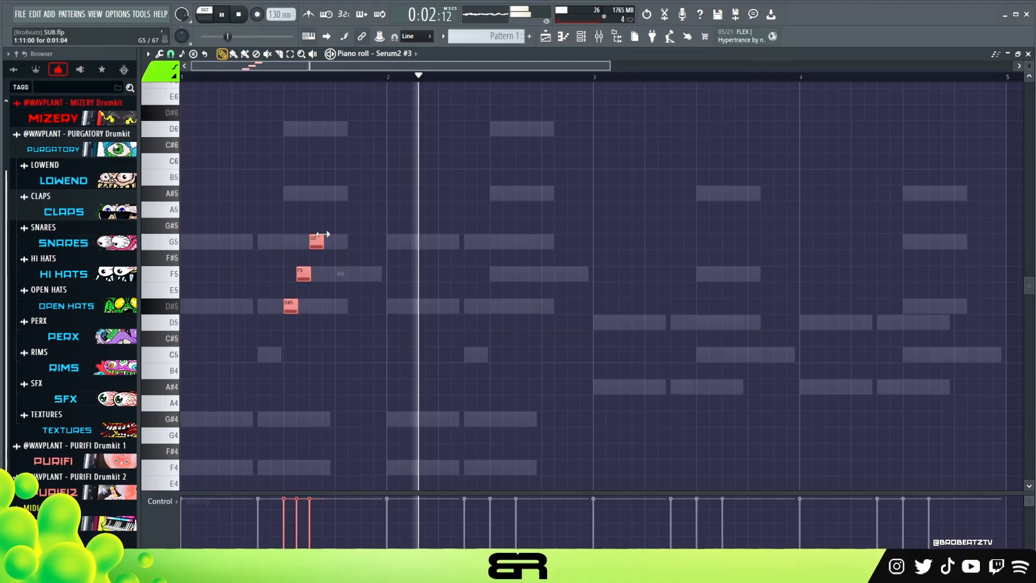
key("space")
key("space")
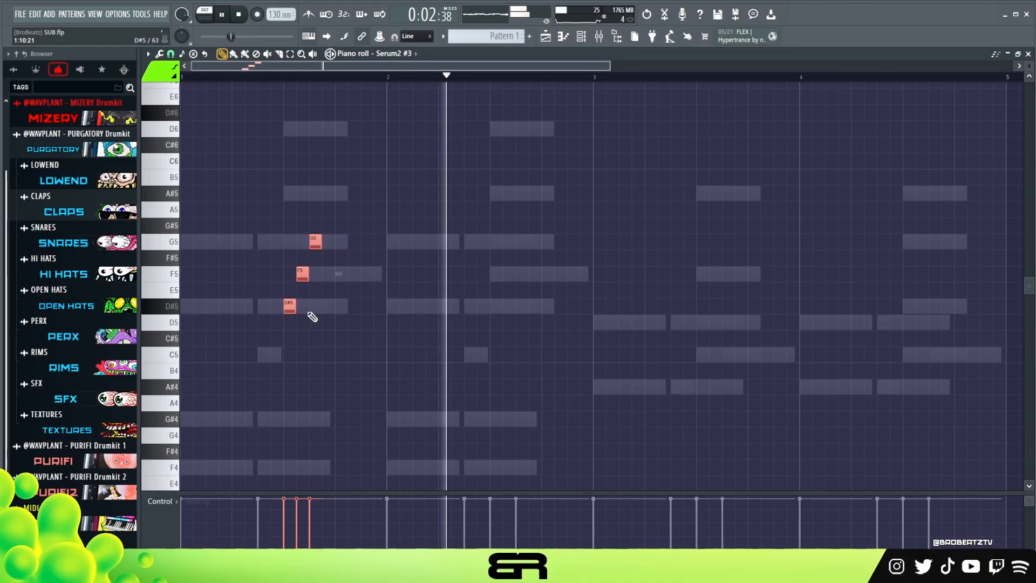
key("space")
- Copy the run to the third beat of bar 2 and reshape it into a falling D6, A#5, F5 run
left_click_drag(291, 306, 498, 129, "shift")
scroll(517, 162, "up", 3)
key("ctrl+d")
left_click_drag(509, 165, 511, 351)
right_click(522, 133)
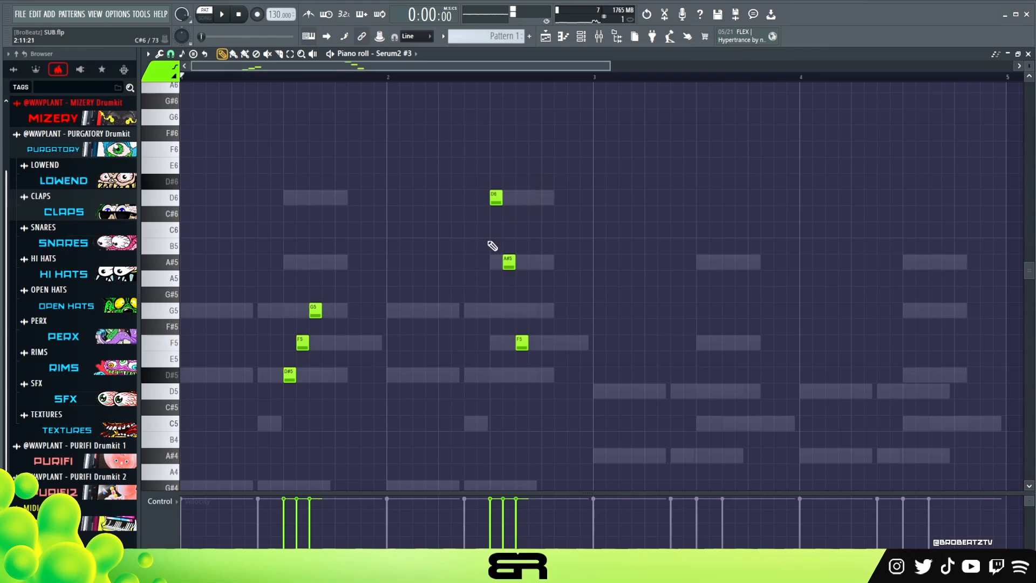
- Copy both runs to bars 3 and 4 and make the bar 3 run F5, G5, A#5
key("ctrl+a")
left_click_drag(292, 373, 699, 331)
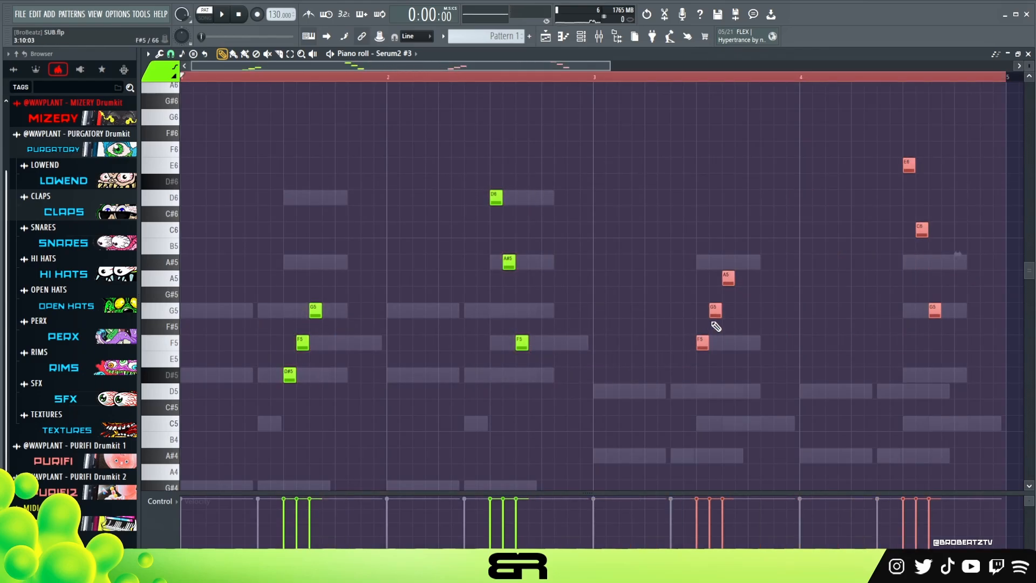
left_click(732, 336)
left_click_drag(729, 280, 729, 264)
- Lower the bar 4 run to B5, G5, D5 and play back the lead
left_click_drag(876, 108, 947, 321)
left_click_drag(911, 165, 912, 268)
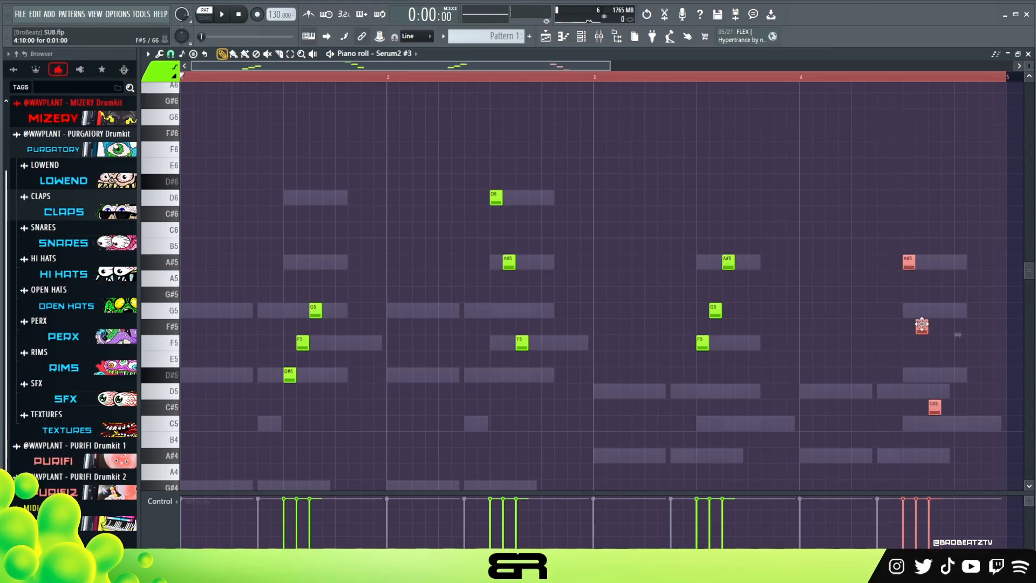
left_click_drag(921, 321, 922, 303)
key("space")
left_click(807, 323, "ctrl")
scroll(820, 302, "down", 1)
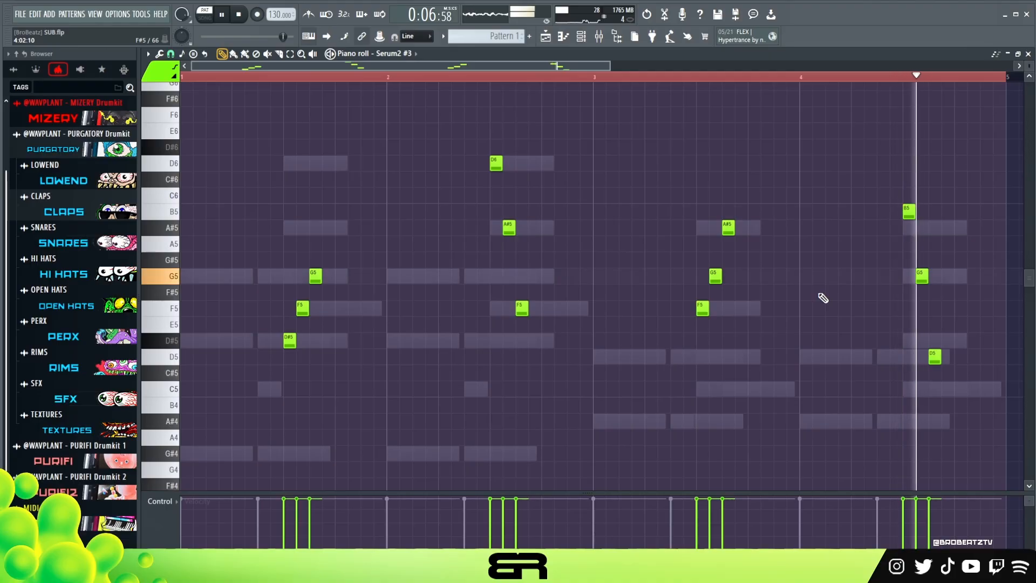
- Lower the first note of the bar 4 run to A#5 and play the pattern from bar 3
key("space")
left_click_drag(908, 212, 909, 227)
key("space")
left_click(594, 77)
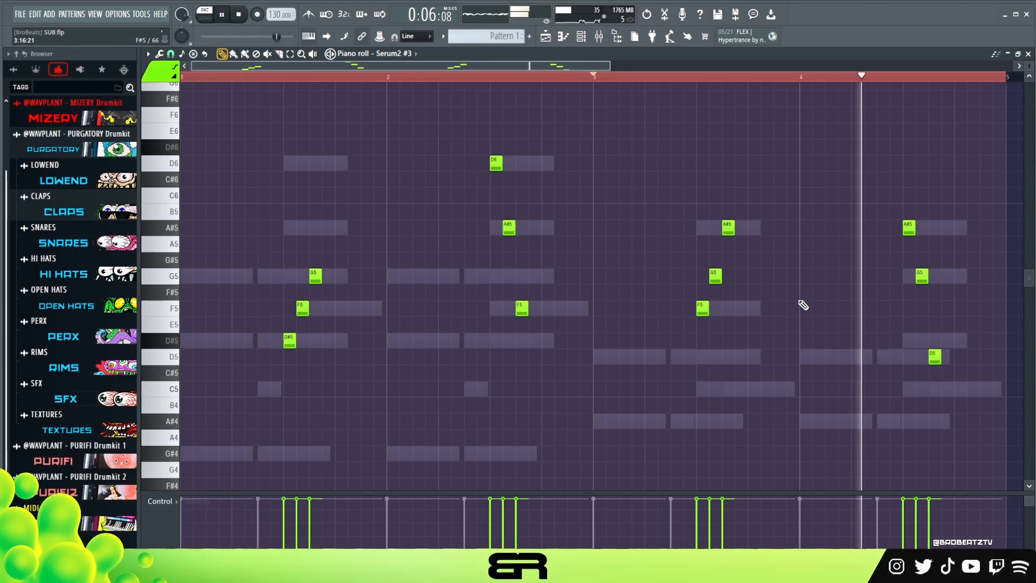
key("space")
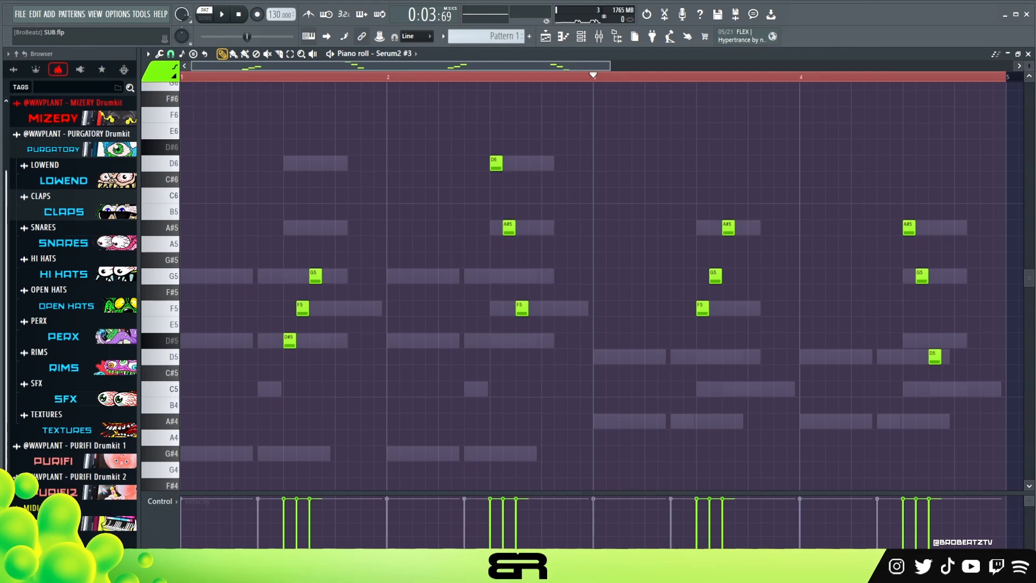
- Audition the BA - Chronosphere bass preset of Serum2 #4 and open that channel's empty piano roll
left_click(583, 38)
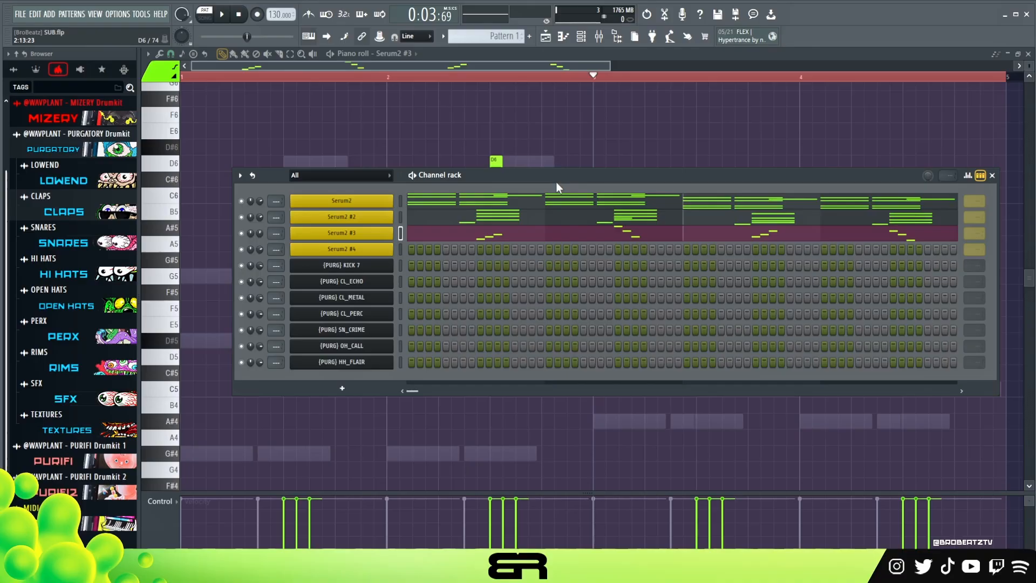
left_click(370, 251)
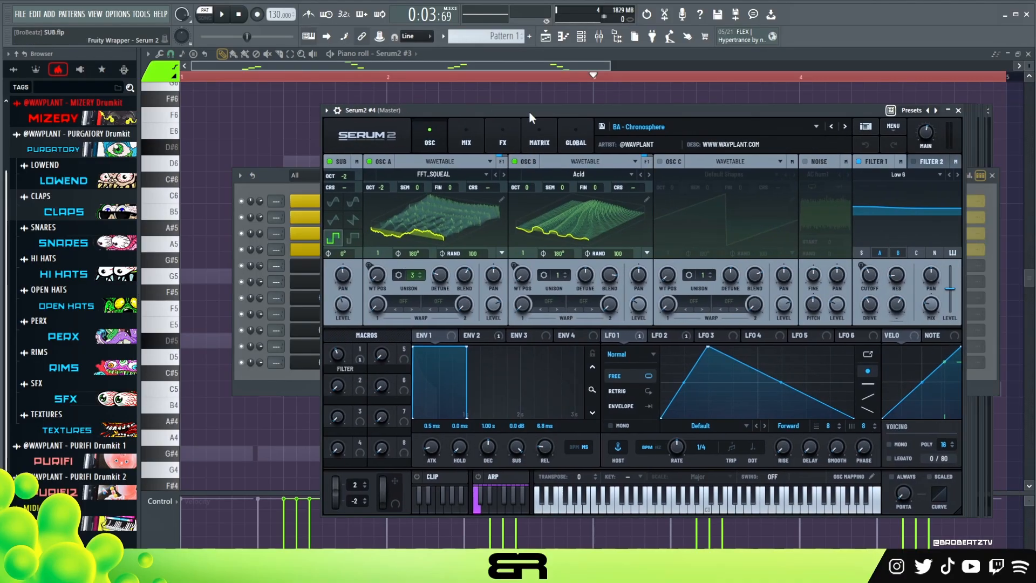
left_click_drag(529, 111, 387, 92)
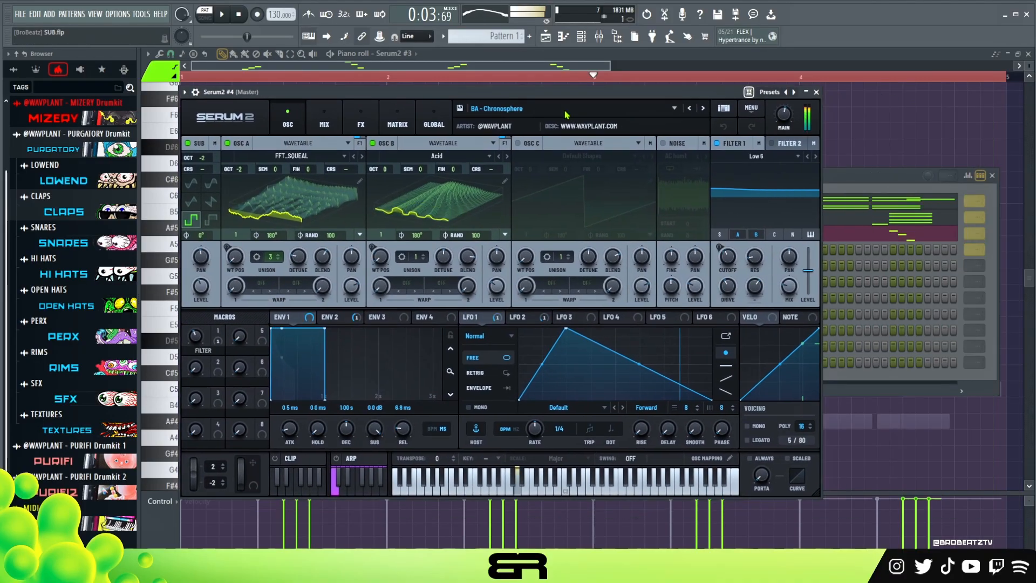
left_click(818, 92)
right_click(402, 249)
left_click(426, 256)
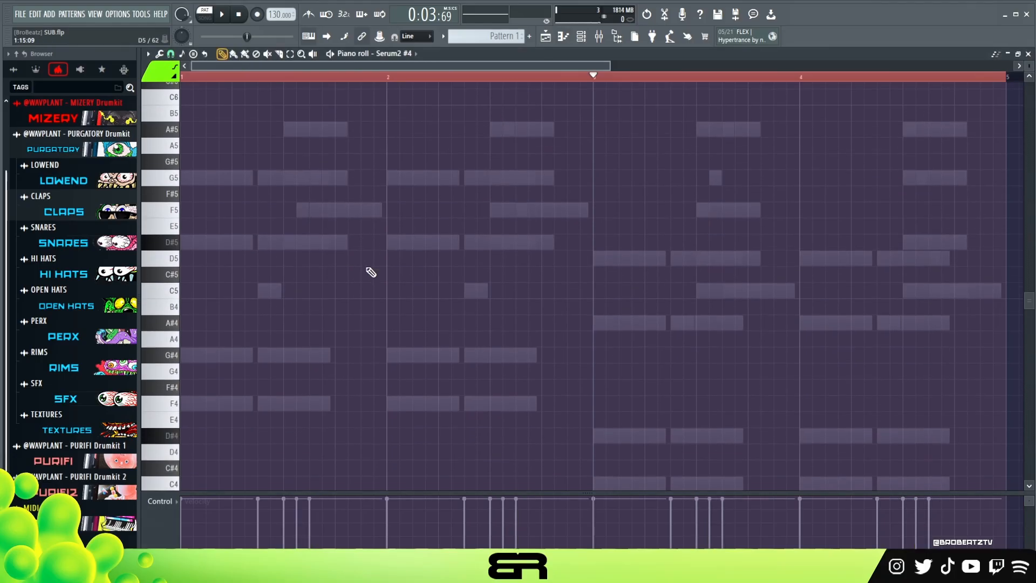
- Place bass notes F4 at the start of bar 1 and C4 at bar 3, stretching F4 to three beats
scroll(359, 313, "down", 4)
left_click(595, 410)
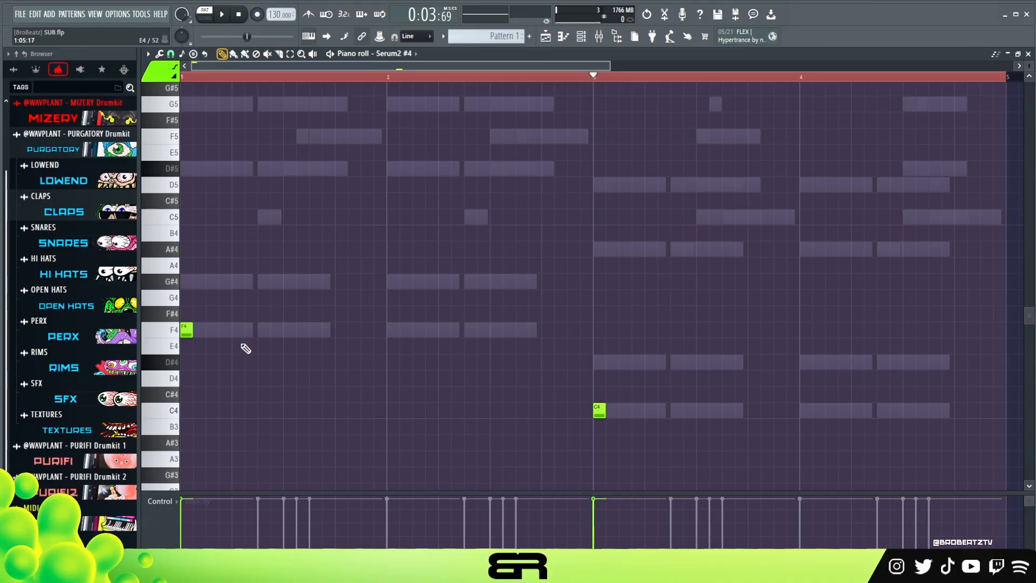
mouse_move(190, 335)
left_mouse_down()
mouse_move(338, 335)
mouse_move(285, 348)
left_mouse_up()
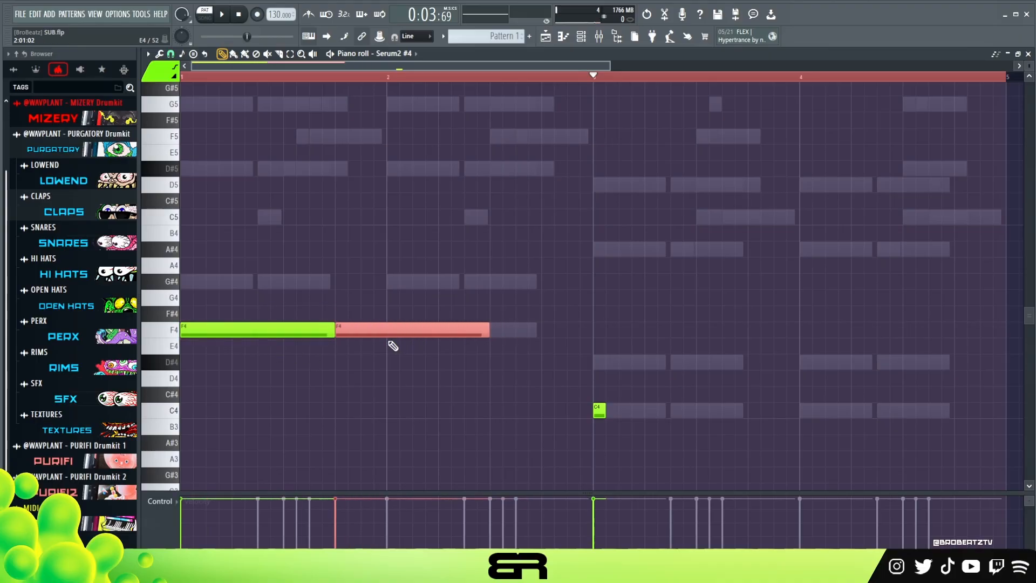
- Fill the last beat of bar 1 with half-beat F5 and C5 bass notes, delete the stray notes, and play it
key("ctrl+Up")
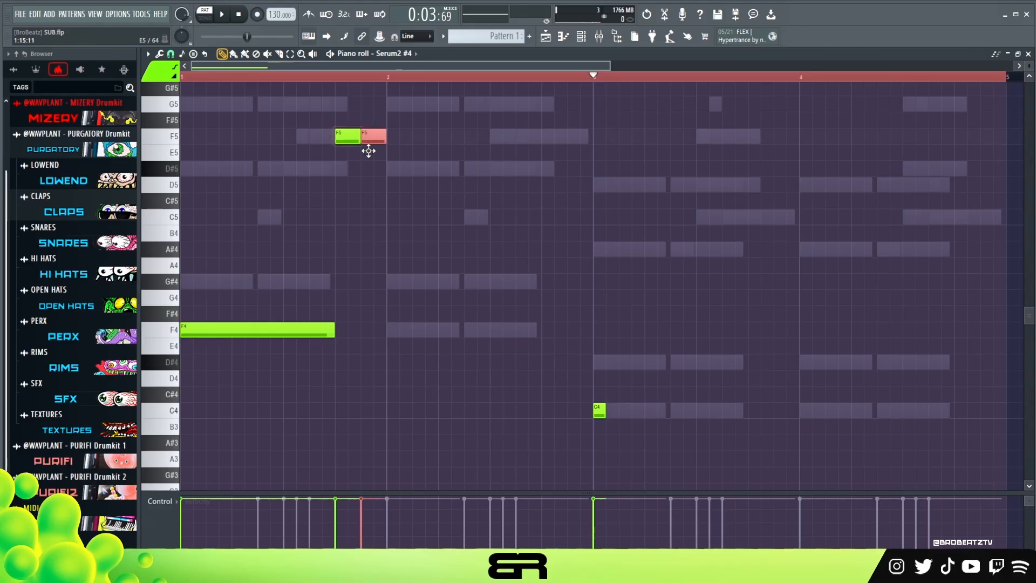
left_click_drag(357, 169, 371, 177)
scroll(370, 238, "up", 4)
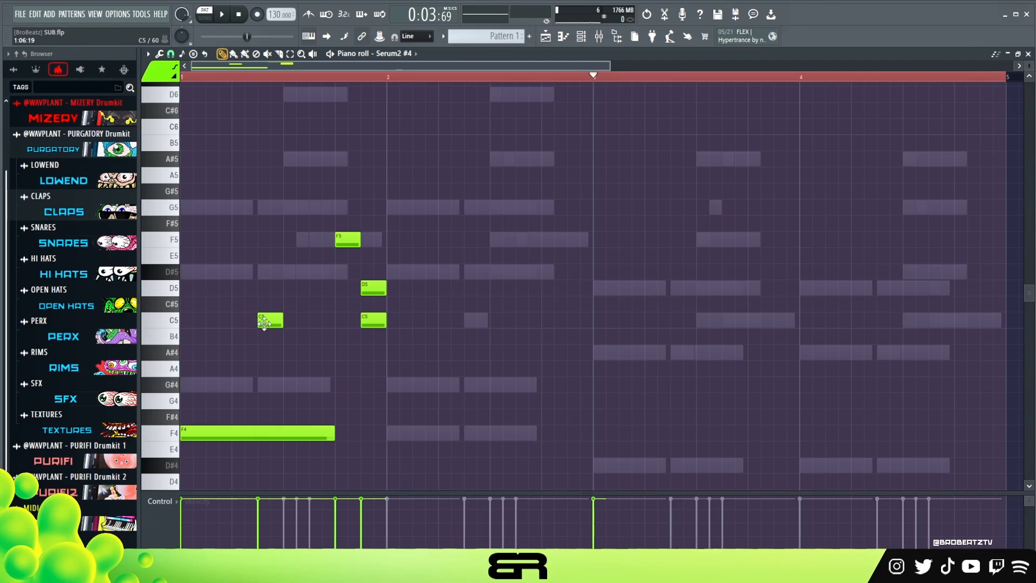
right_click(262, 322)
scroll(351, 308, "down", 1)
right_click(374, 256)
key("space")
- Add two F4 bass notes in bar 2, one beat and one and a half beats long, during playback
scroll(421, 281, "down", 1)
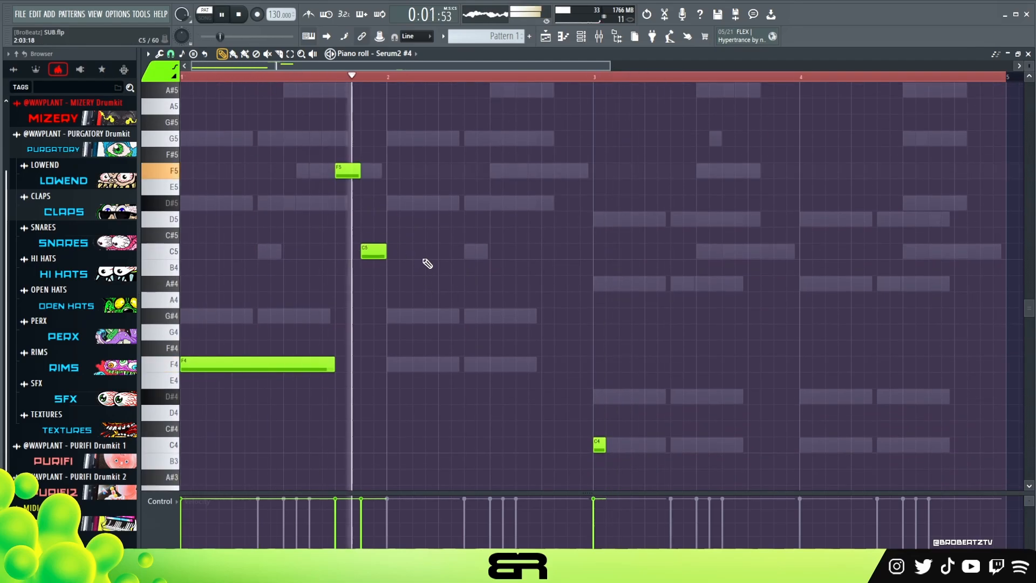
left_click(444, 365)
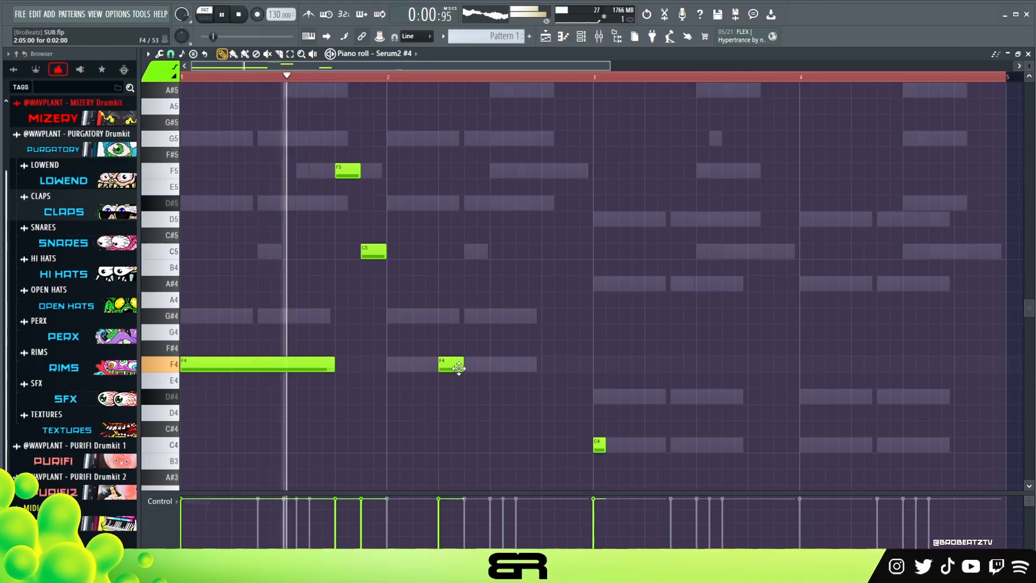
left_click(518, 364)
left_click_drag(462, 367, 593, 373)
scroll(605, 381, "down", 1)
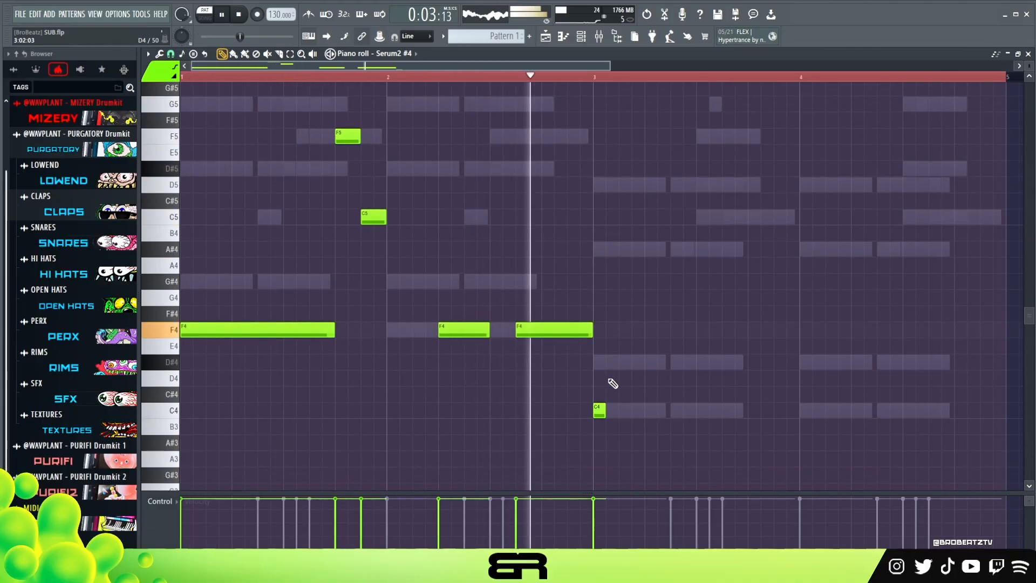
key("space")
- Delete the single C4 note at bar 3 and copy the two-bar bass phrase to bars 3 and 4 starting on C4
right_click(599, 410)
key("ctrl+a")
left_click_drag(224, 323, 634, 405)
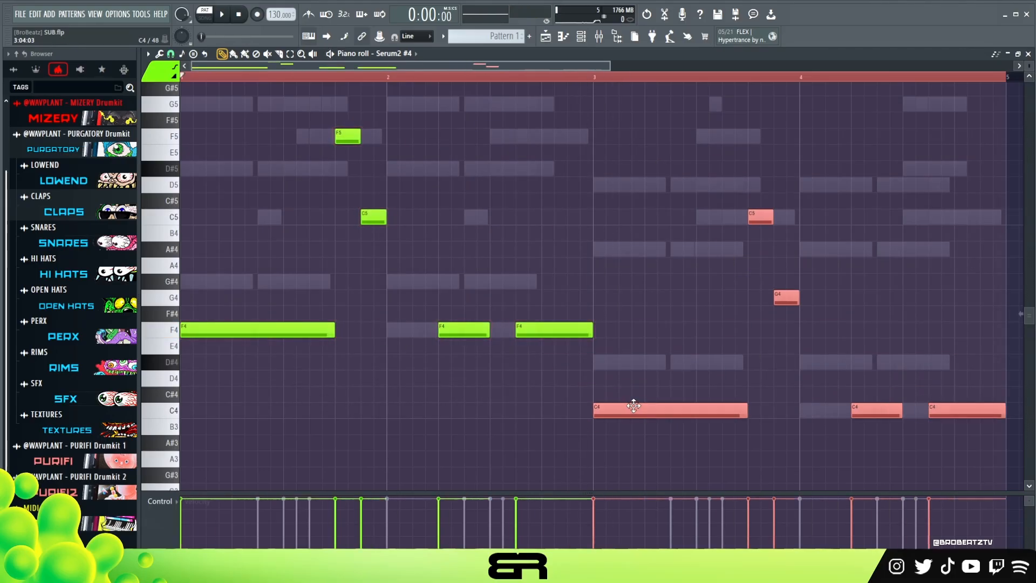
- Raise the last bass note of bar 4 to D#4 and add a half-beat C5 note just before it
key("ctrl+d")
left_click_drag(958, 414, 962, 363)
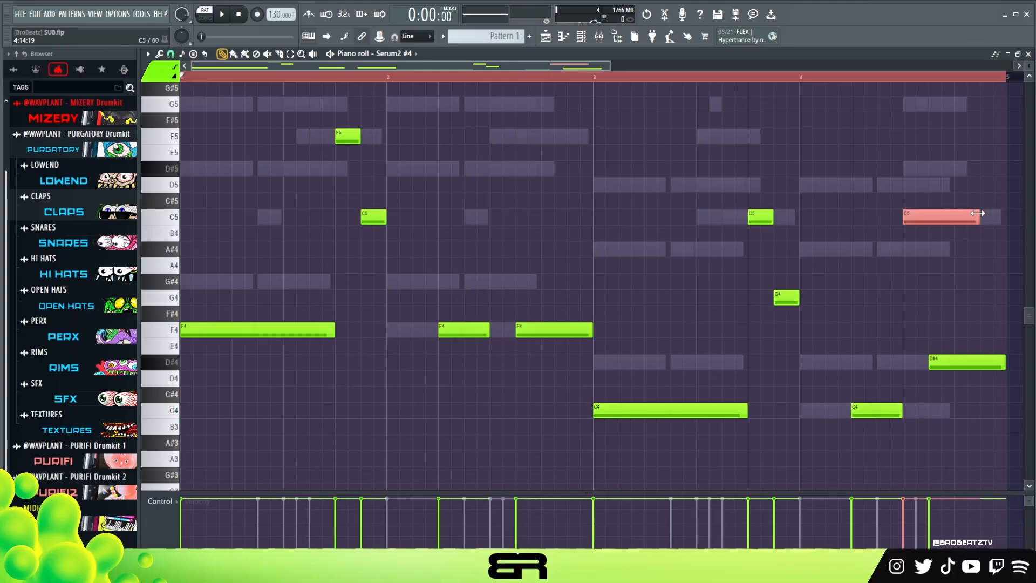
key("ctrl+d")
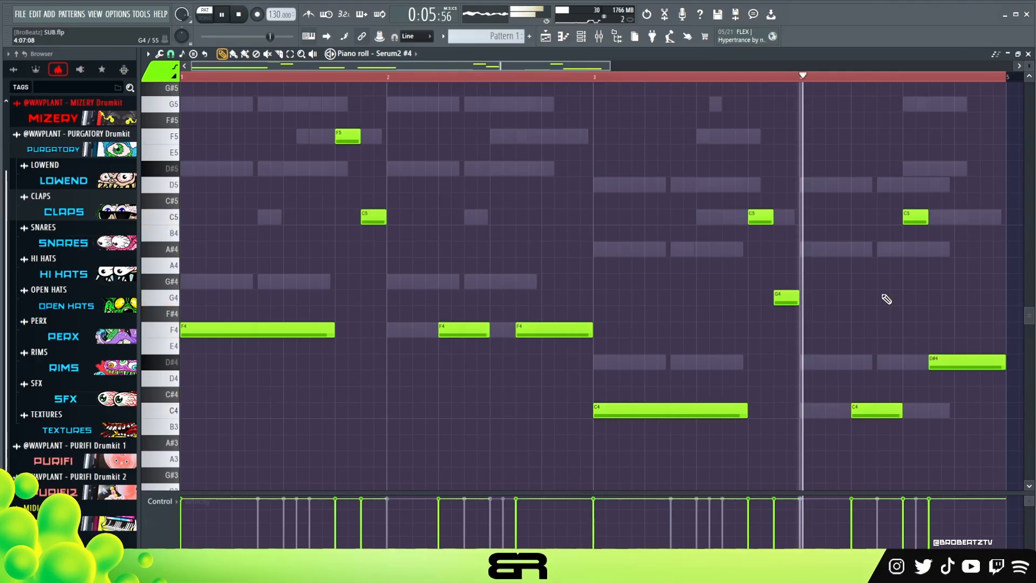
- Lower the last bass note of bar 3 to D#4 and play the pattern from the start
key("space")
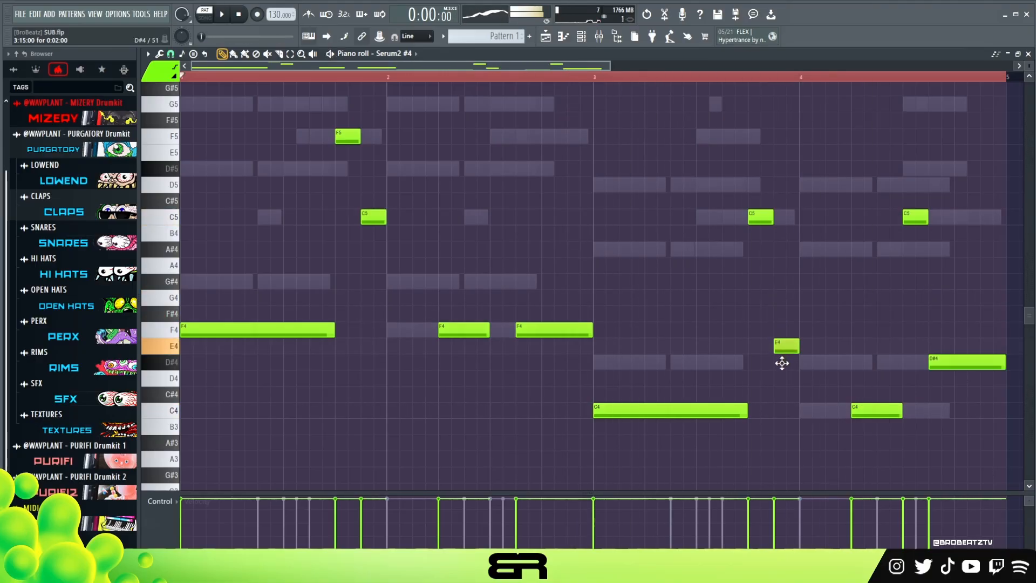
left_click_drag(782, 362, 783, 362)
key("space")
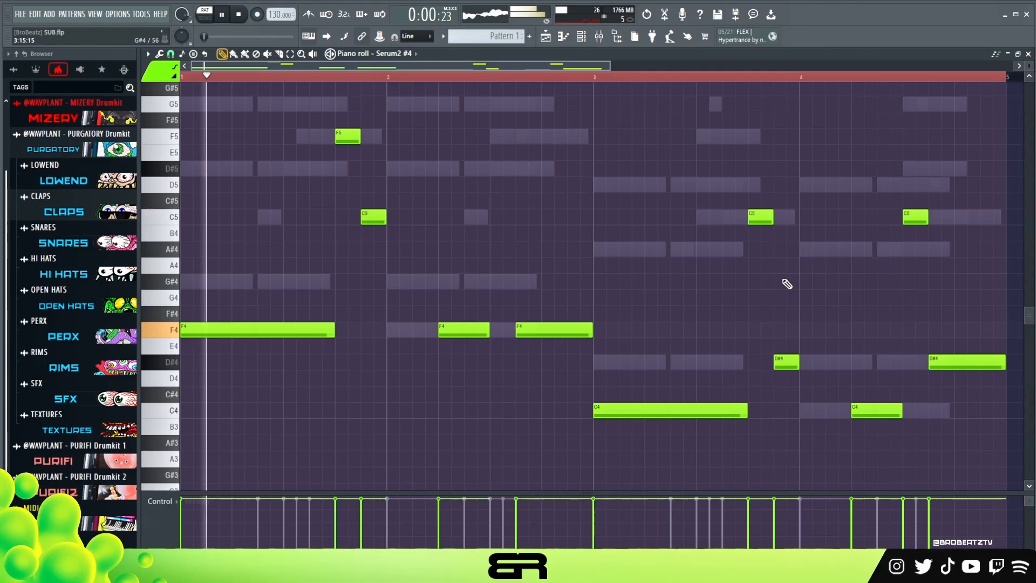
- Stop playback and open the channel rack
key("space")
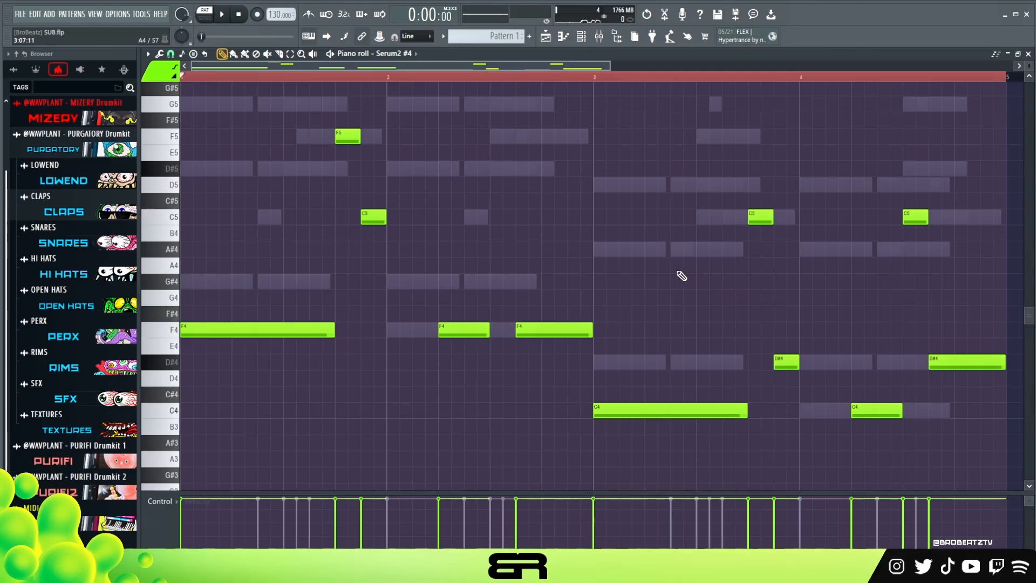
left_click(582, 40)
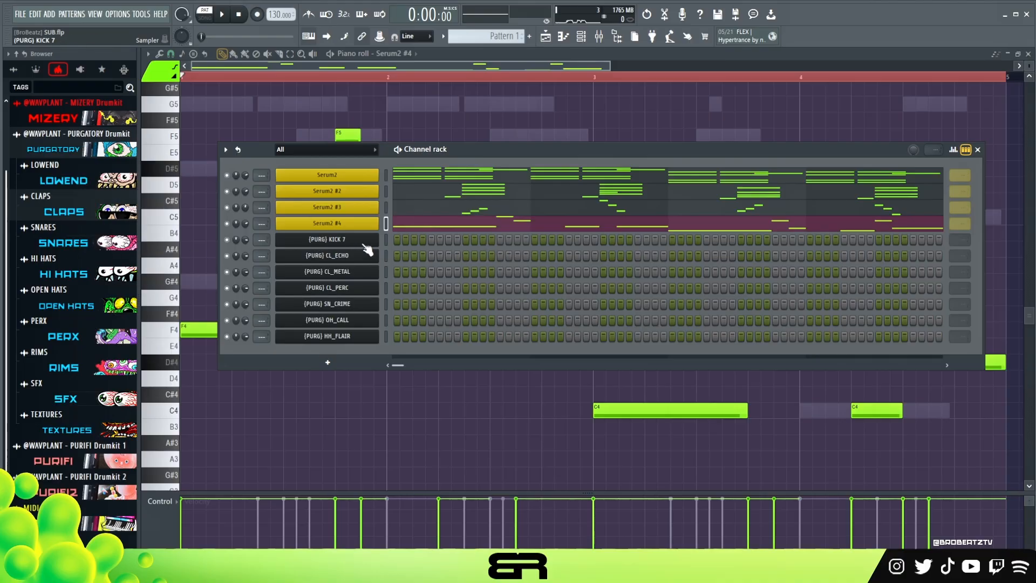
- Try CL_ECHO hits on step 9 of bars 1 and 2 and audition them
left_click(398, 256)
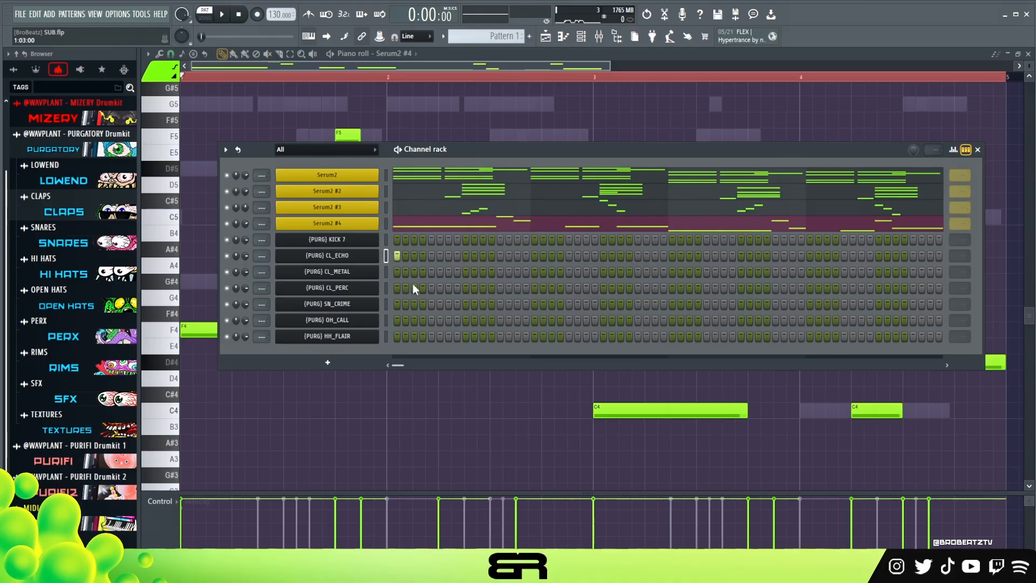
left_click(465, 255)
key("space")
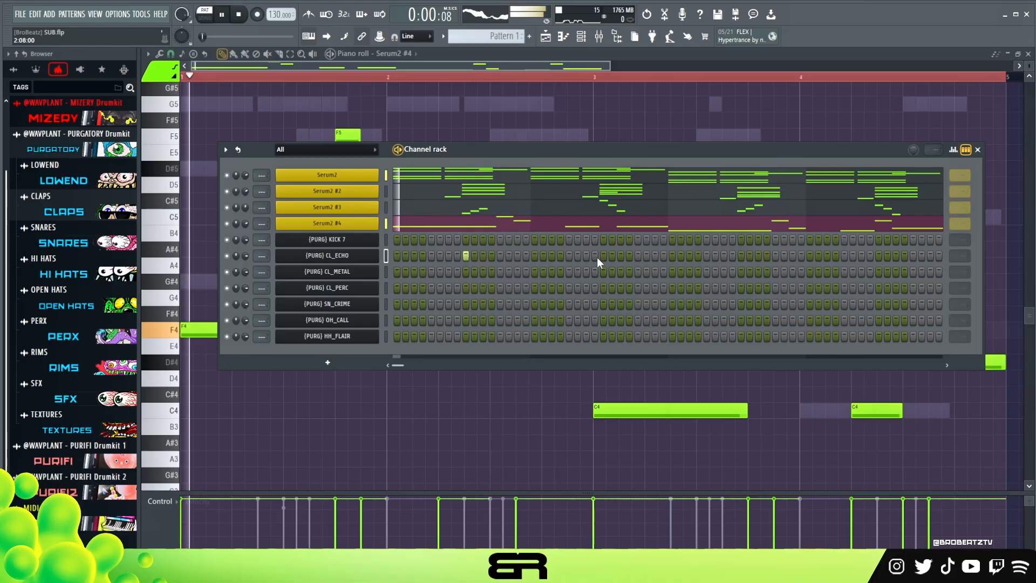
left_click(603, 256)
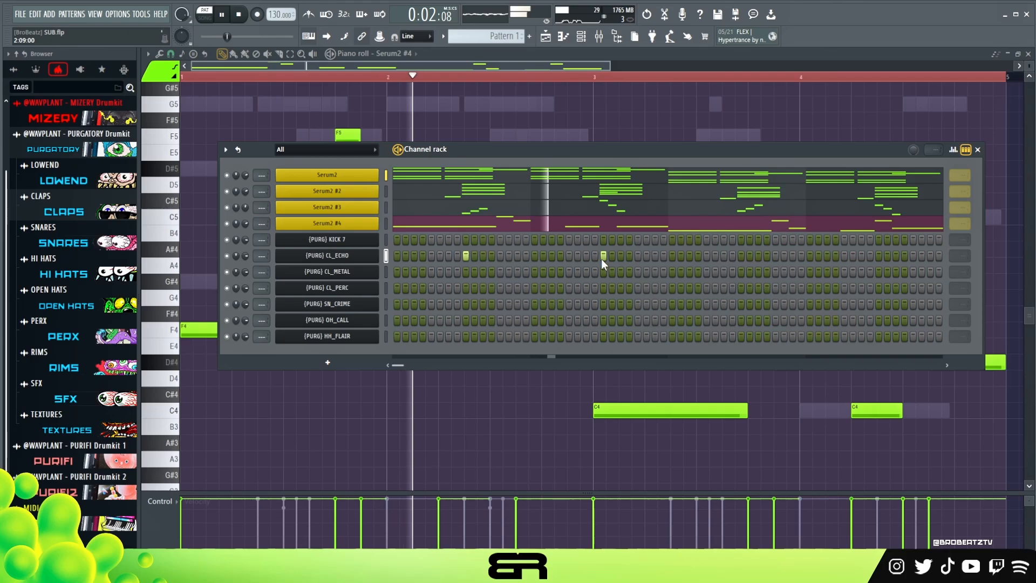
key("space")
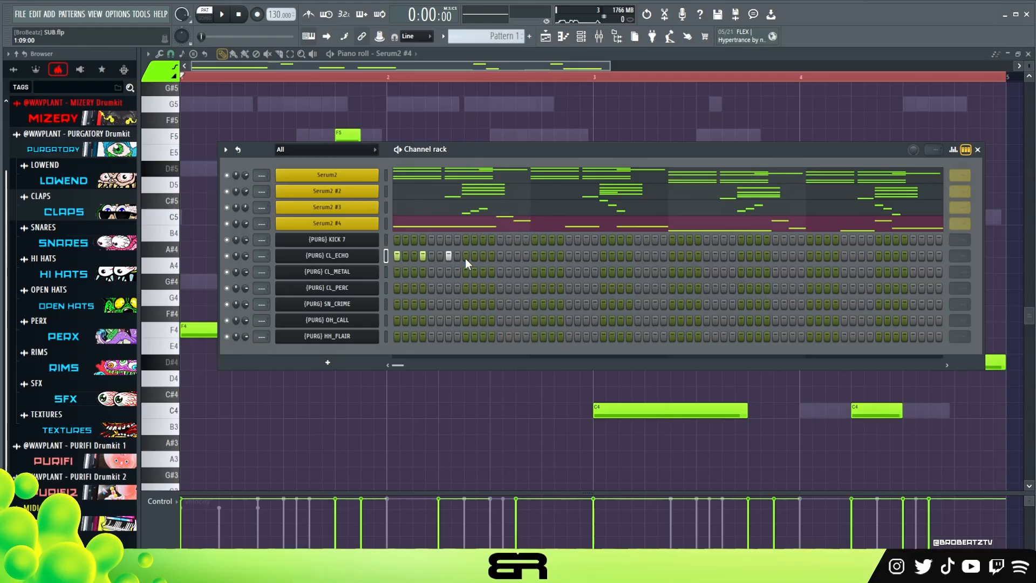
- Loop the CL_ECHO channel every bar, add hits on steps 9, 12 and 15 of bar 1, and audition it
left_click(960, 261)
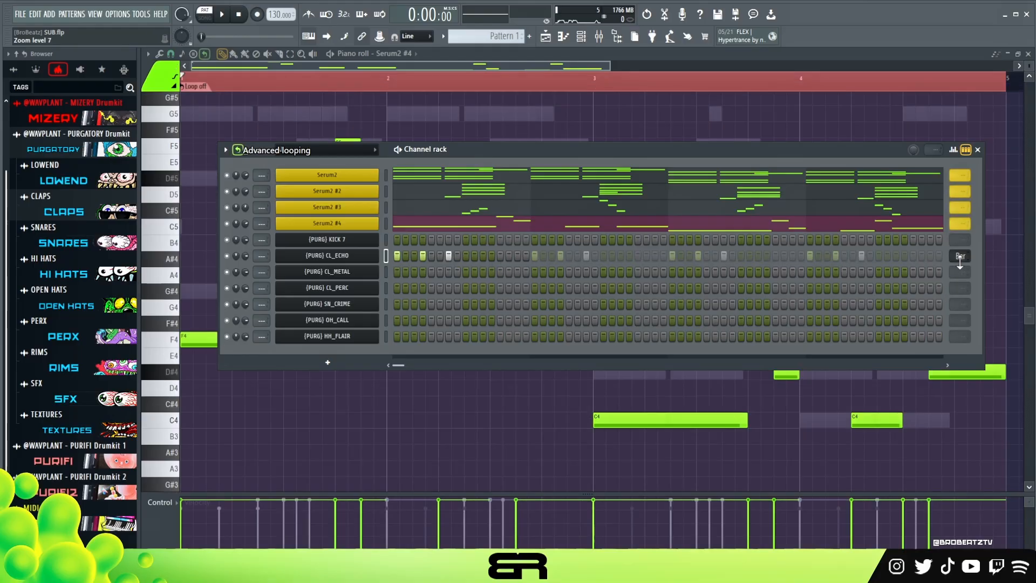
left_click(466, 256)
left_click(491, 256)
left_click(518, 256)
key("space")
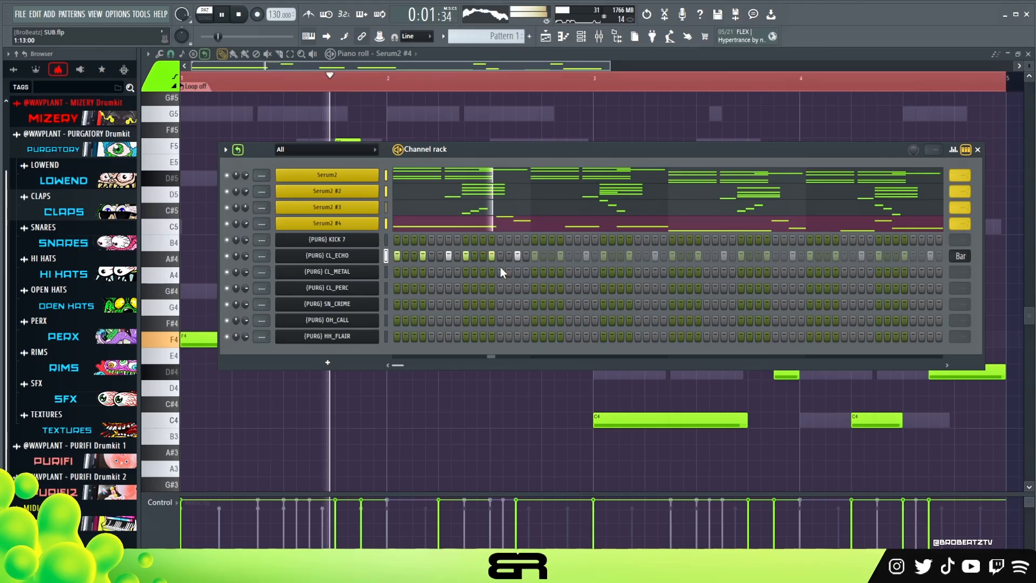
key("space")
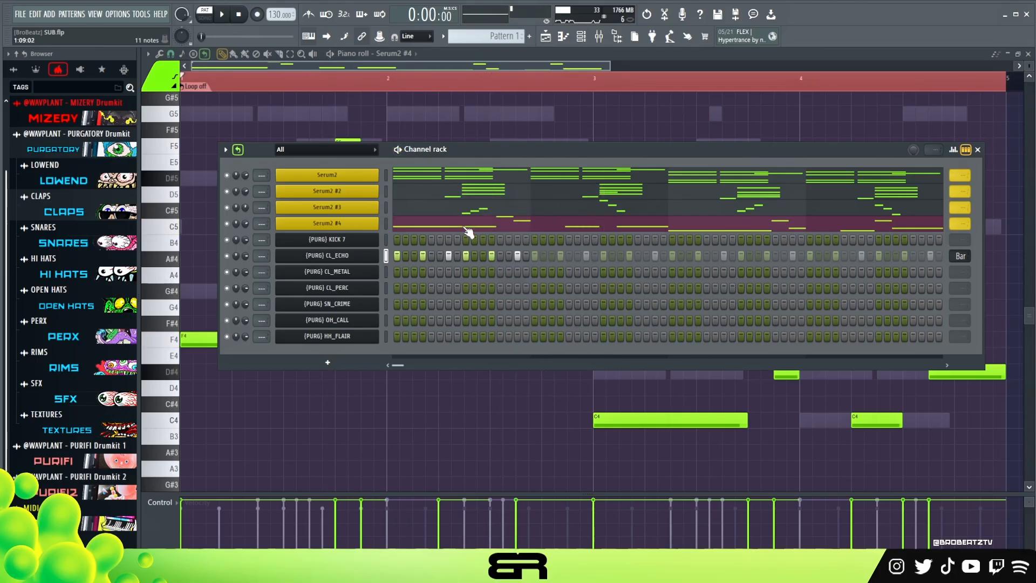
- Add CL_METAL hits on step 13 of bar 1 and steps 9 and 13 of bar 2, auditioning between placements
key("space")
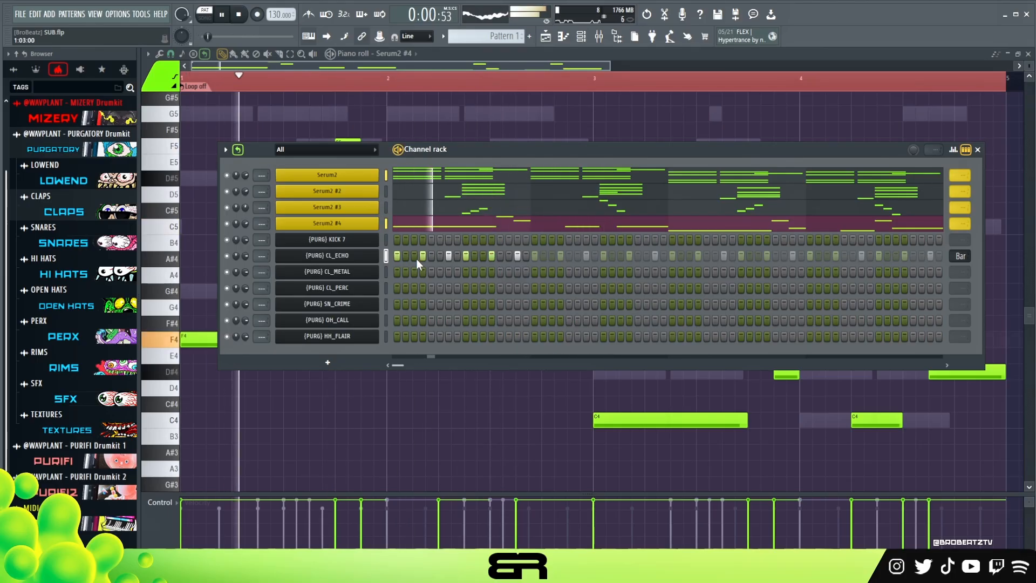
left_click(500, 272)
key("space")
key("space")
left_click(604, 272)
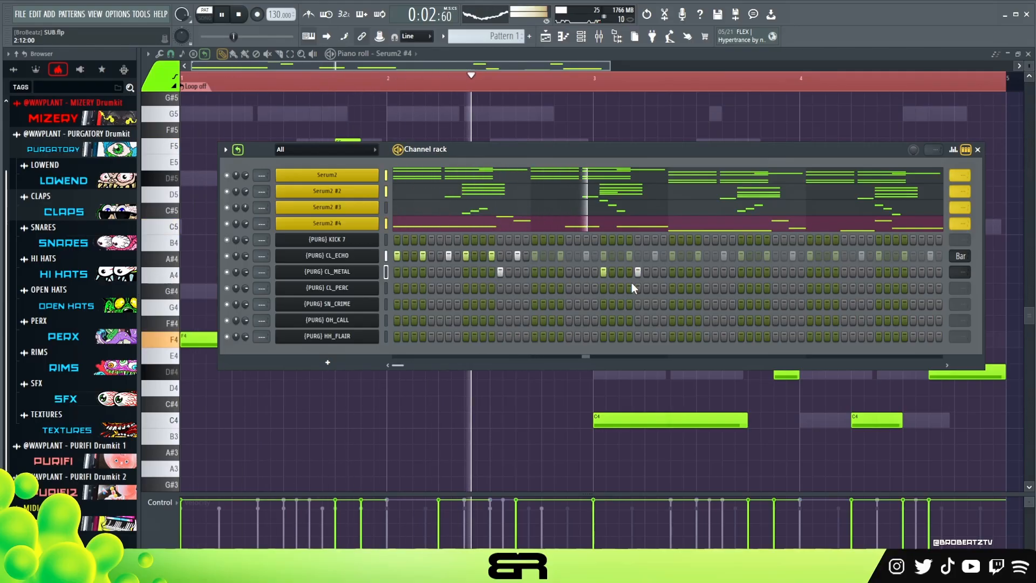
left_click(638, 272)
key("space")
key("space")
- Add CL_PERC hits on steps 9, 13, 14 and 15 of bar 2, and lower the velocity of steps 14 and 15
left_click(603, 288)
left_click_drag(637, 288, 652, 288)
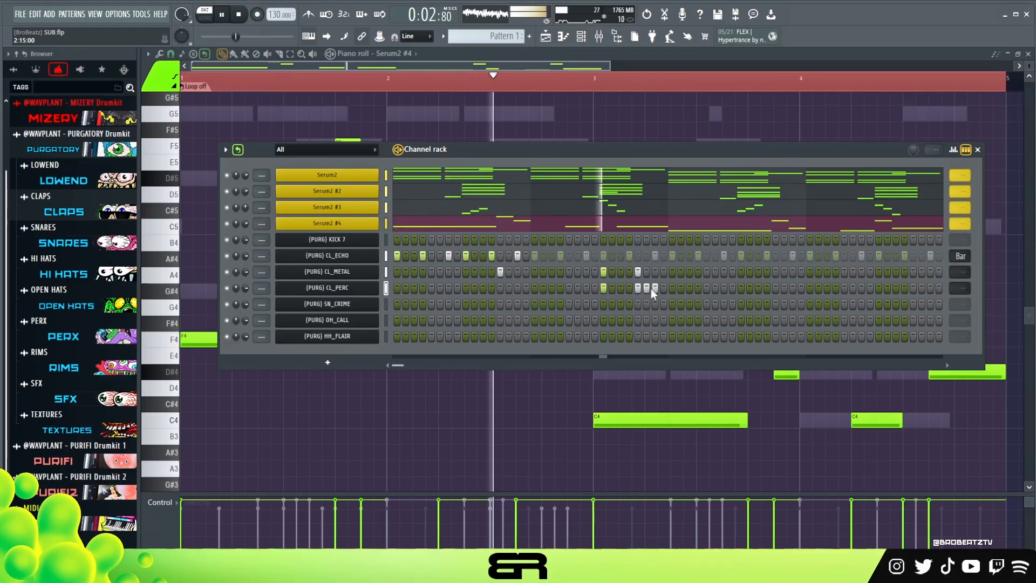
key("space")
left_click(951, 153)
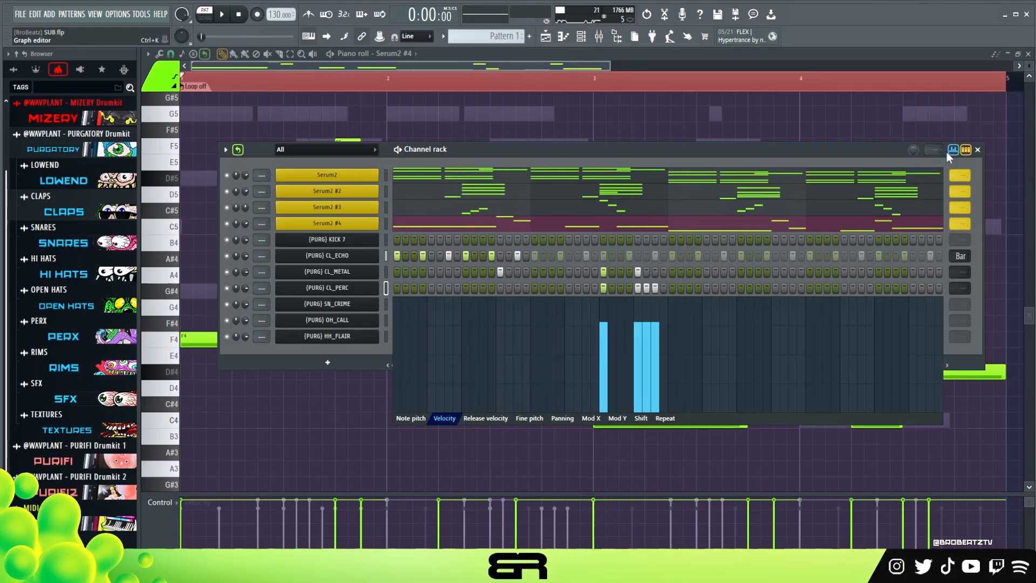
left_click(955, 151)
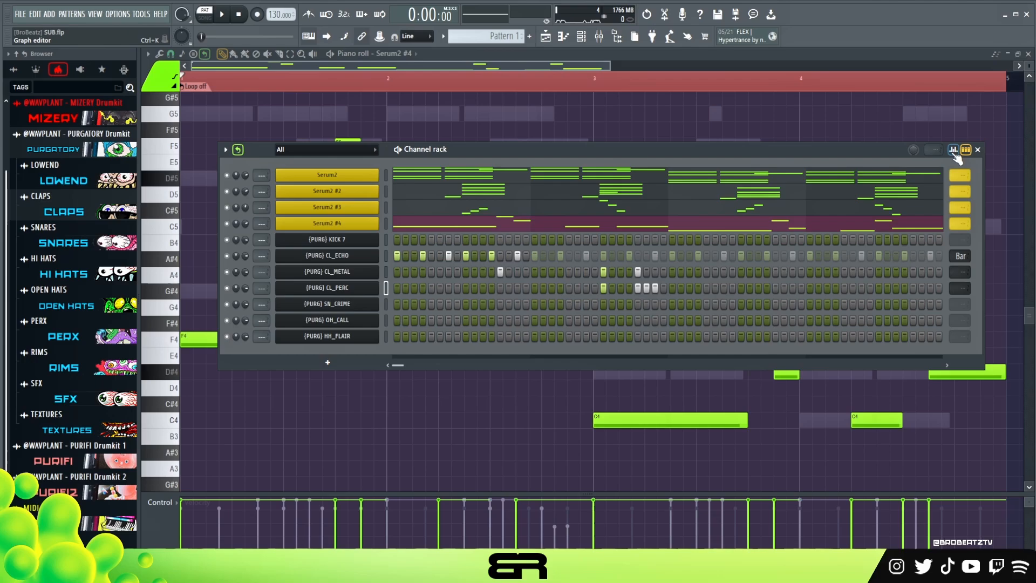
- Loop the CL_METAL and CL_PERC channels every two bars and audition the pattern
key("space")
scroll(961, 275, "up", 3)
scroll(965, 283, "up", 3)
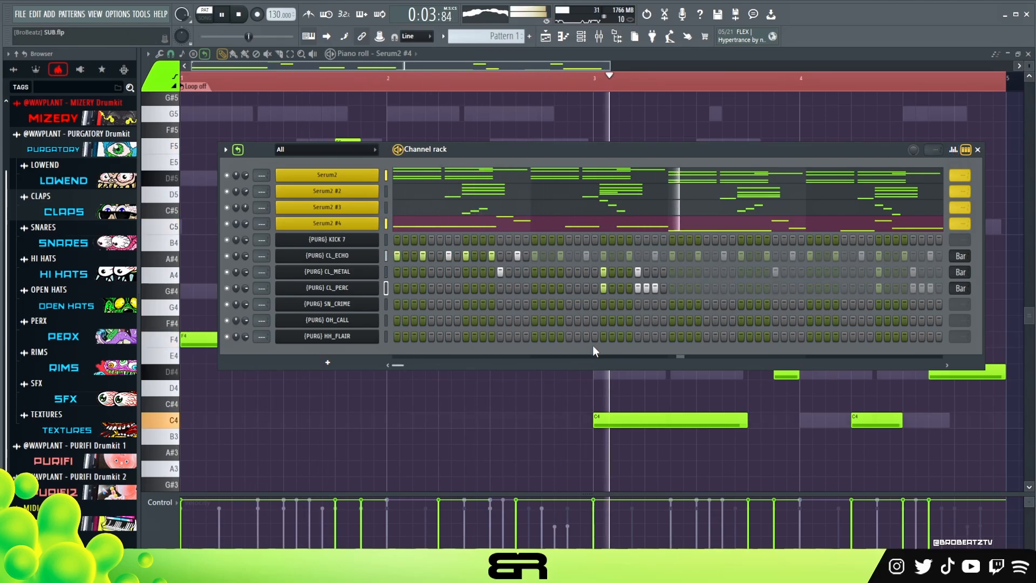
key("space")
- Add an SN_CRIME hit on step 13 of bar 1 and audition it
key("space")
left_click(500, 304)
key("space")
key("space")
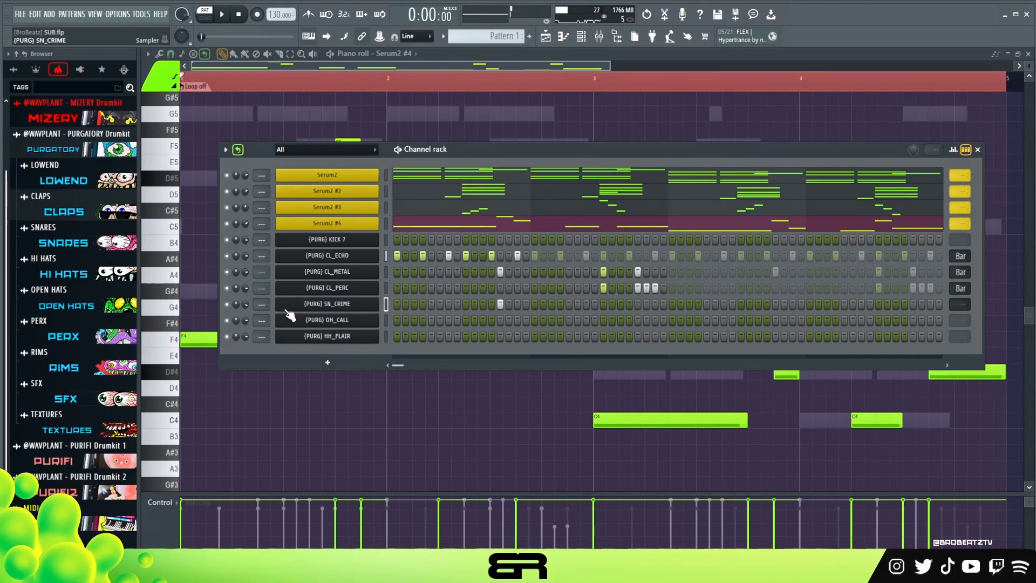
- Open the SN_CRIME sampler settings, set the precomputed gain boost to 3%, and close the settings
right_click(246, 305)
left_click(301, 304)
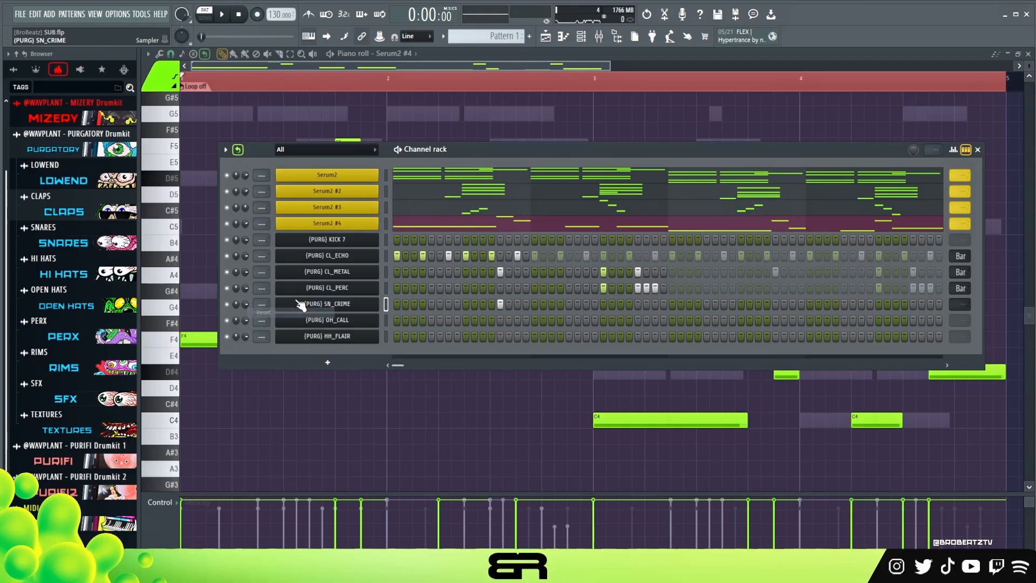
left_click(301, 304)
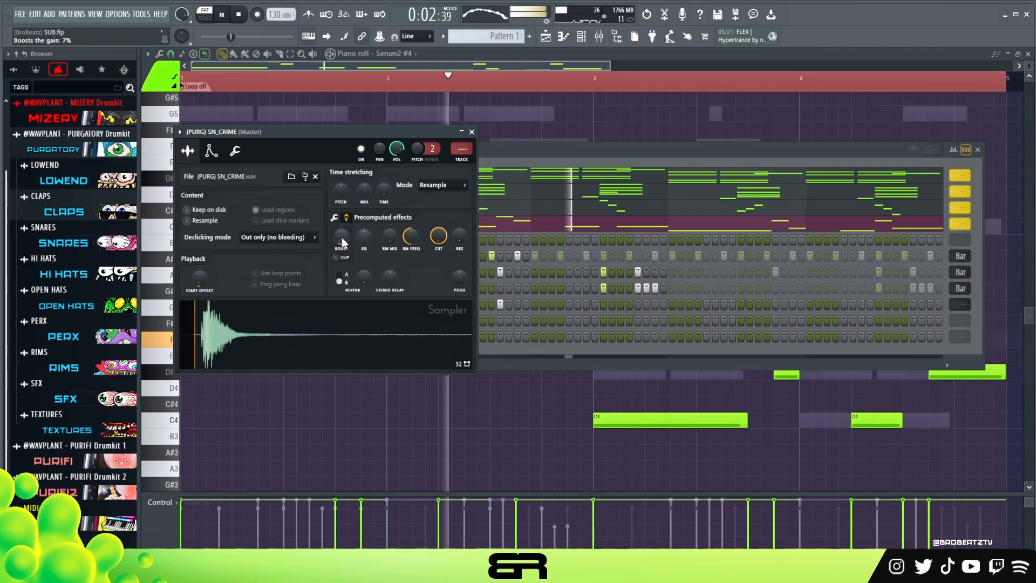
left_click_drag(342, 237, 342, 244)
key("space")
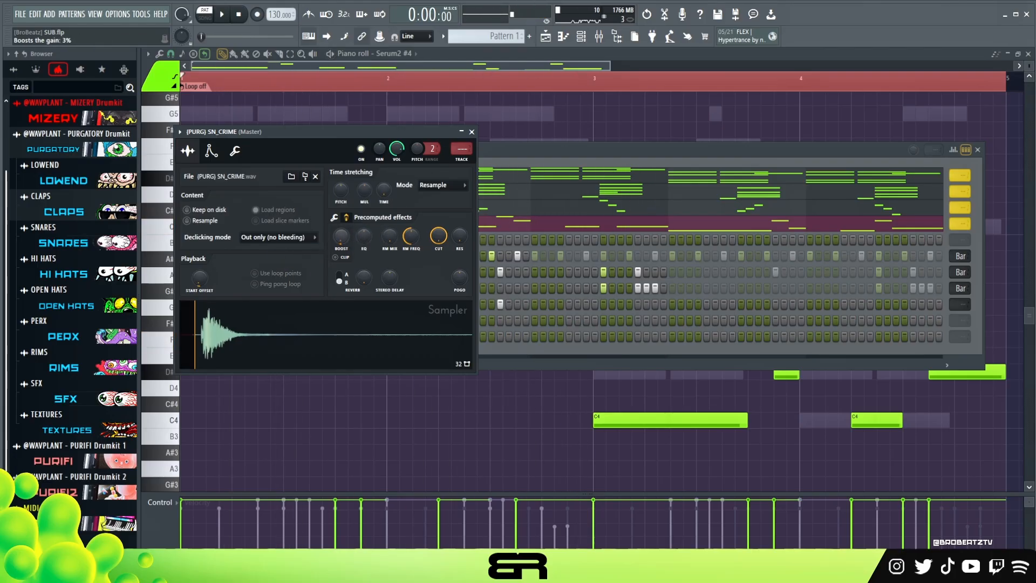
left_click(473, 132)
- Add SN_CRIME hits on steps 7, 9 and 13 of bar 2 and loop the channel every two bars
key("space")
left_click(586, 304)
left_click(604, 304)
left_click(638, 304)
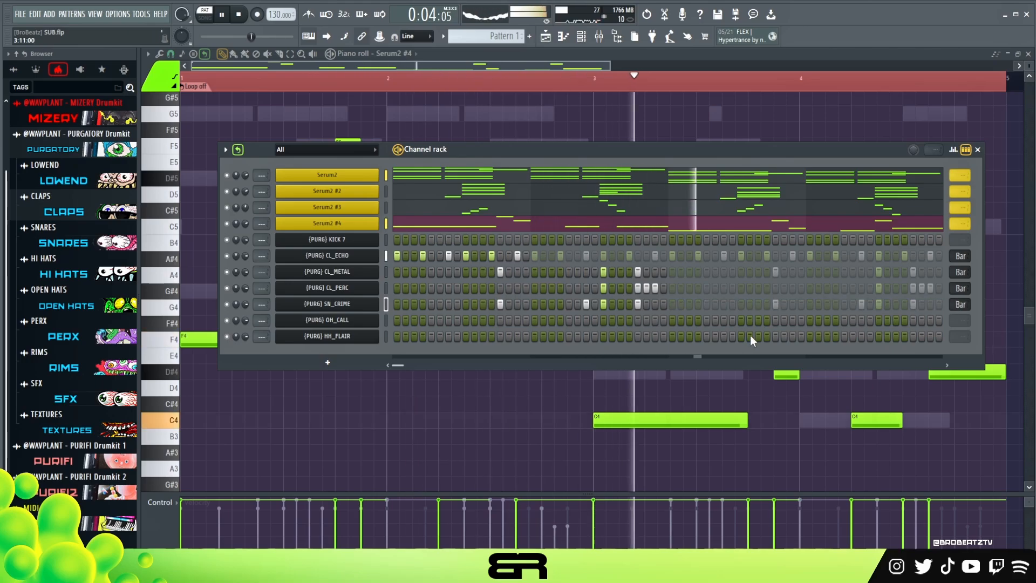
key("space")
key("space")
- Add an OH_CALL hit on step 13 of bar 2 during playback and loop the channel every two bars
left_click(638, 321)
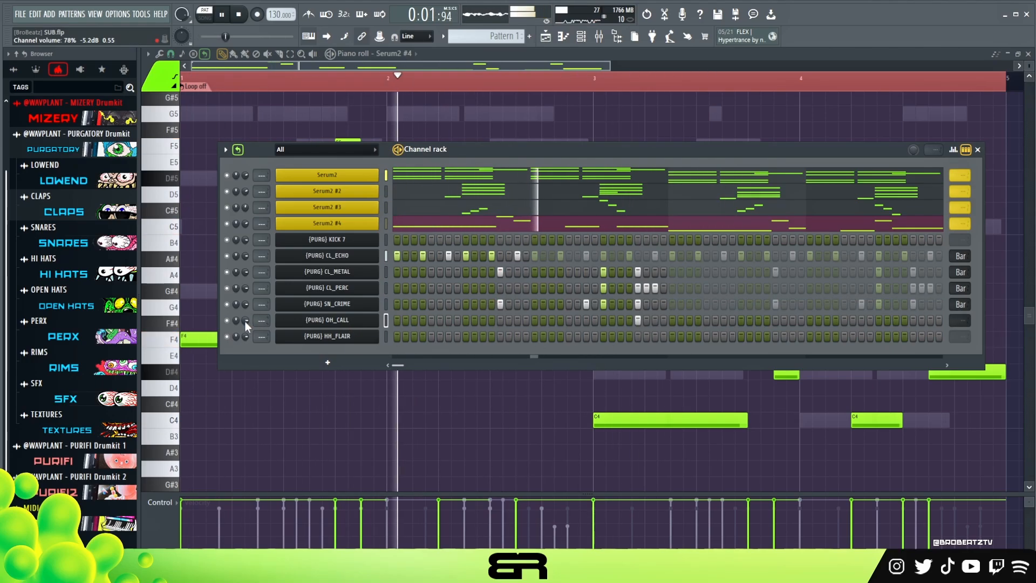
left_click(386, 320)
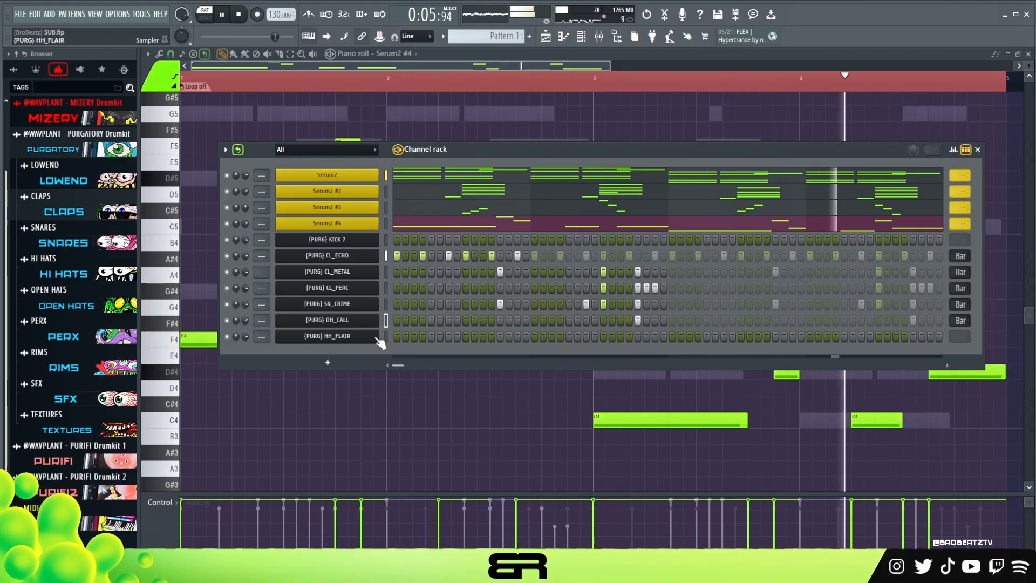
key("space")
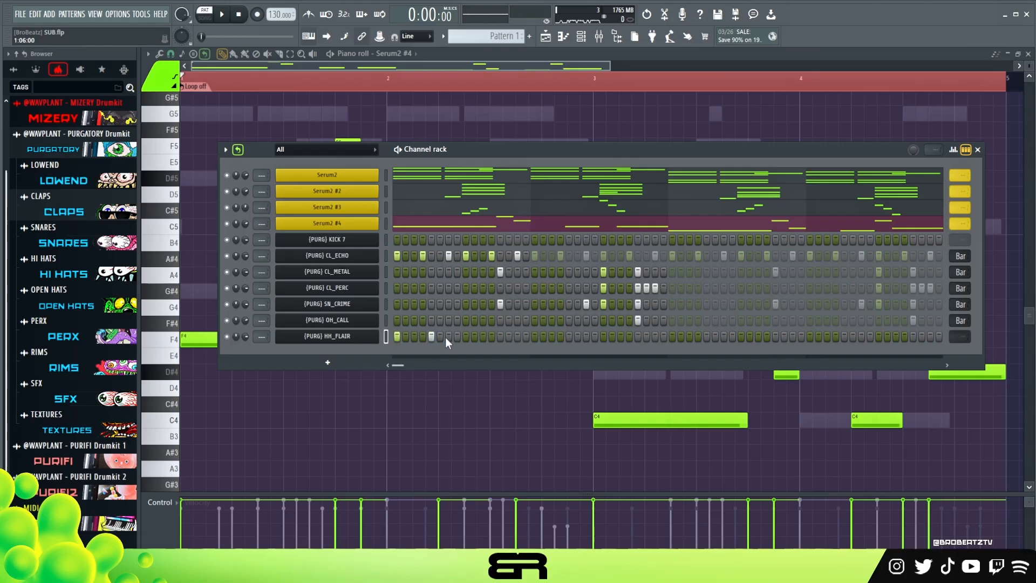
- Try HH_FLAIR hits on steps 9, 11 and 13 of bar 1 and audition them
left_click(468, 336)
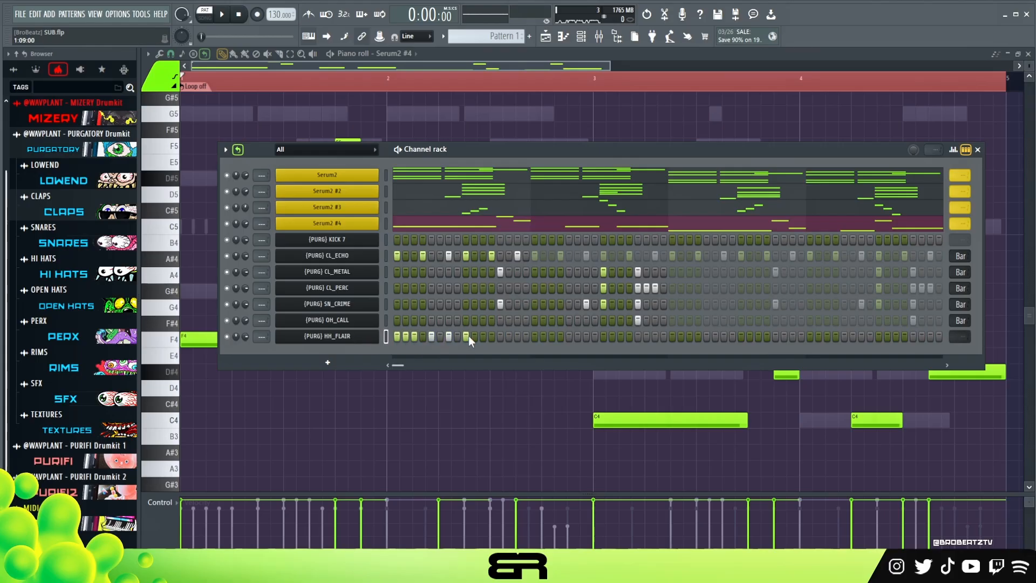
key("space")
left_click(483, 336)
left_click(503, 336)
key("space")
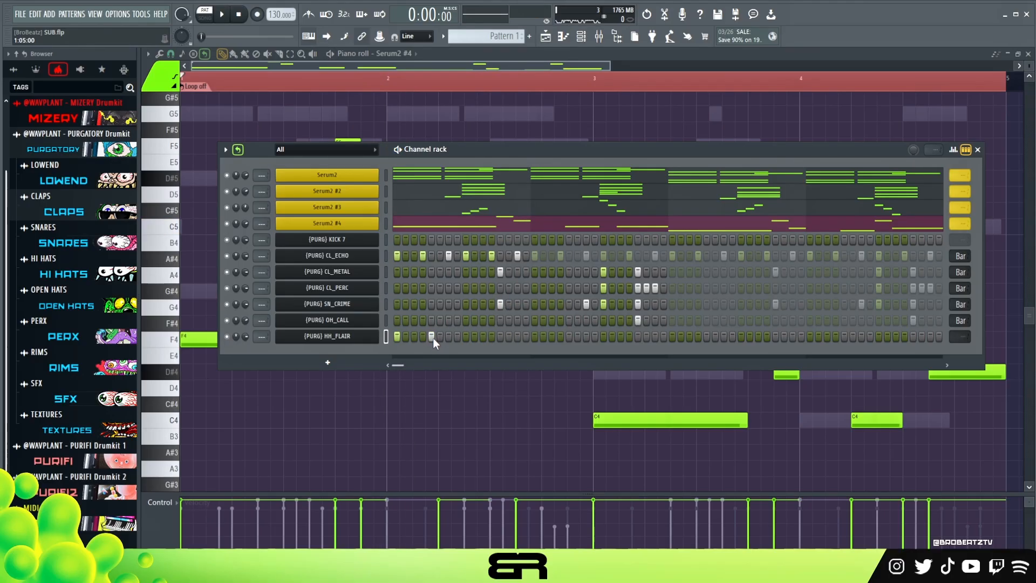
- Add HH_FLAIR hits on steps 7, 11 and 13 of bar 1 and audition the pattern
left_click(465, 272)
left_click(466, 304)
left_click(484, 335)
left_click(500, 336)
key("space")
key("space")
key("space")
key("space")
key("space")
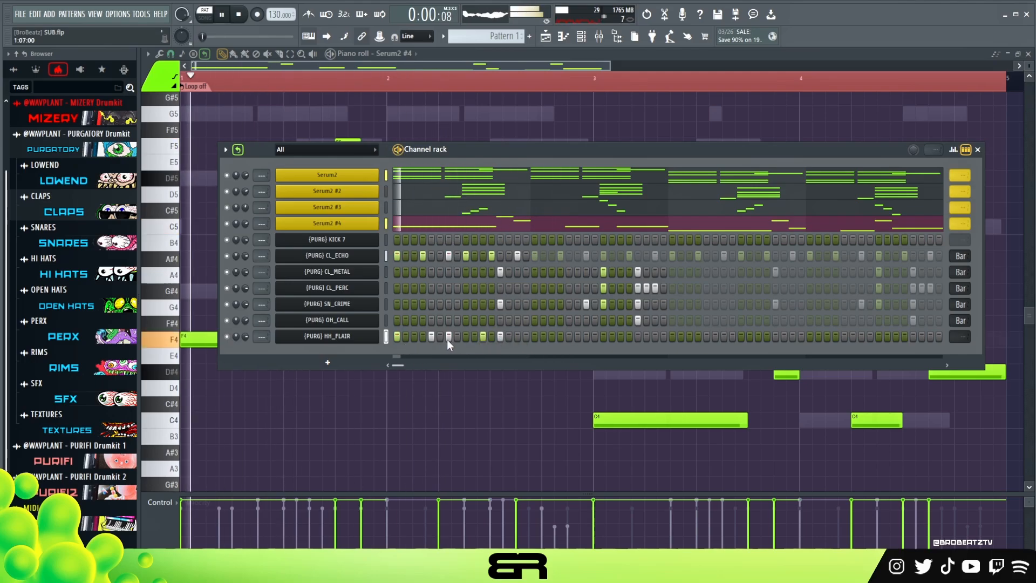
- Try bar 1 without the HH_FLAIR hit on step 5 during playback, and put the hit back
left_click(430, 337)
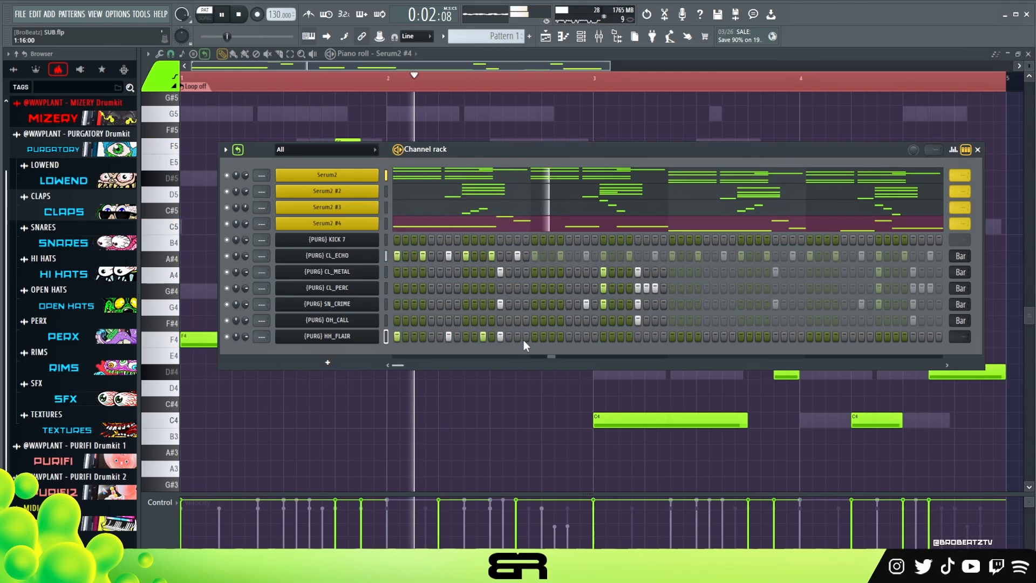
key("space")
left_click(431, 336)
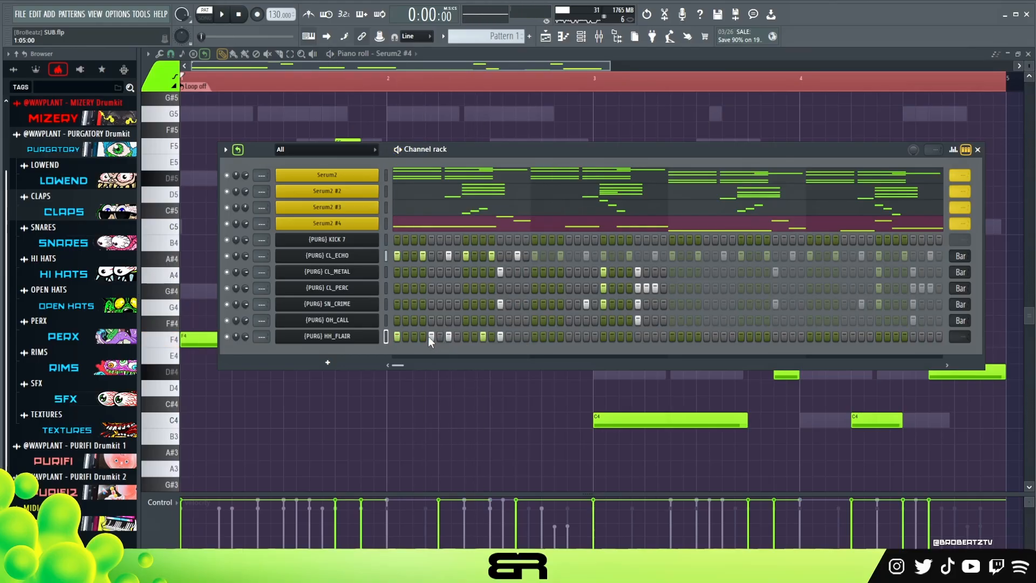
- Lower the velocity of the HH_FLAIR hits on steps 5 and 11 of bar 1 while auditioning
left_click(953, 151)
key("space")
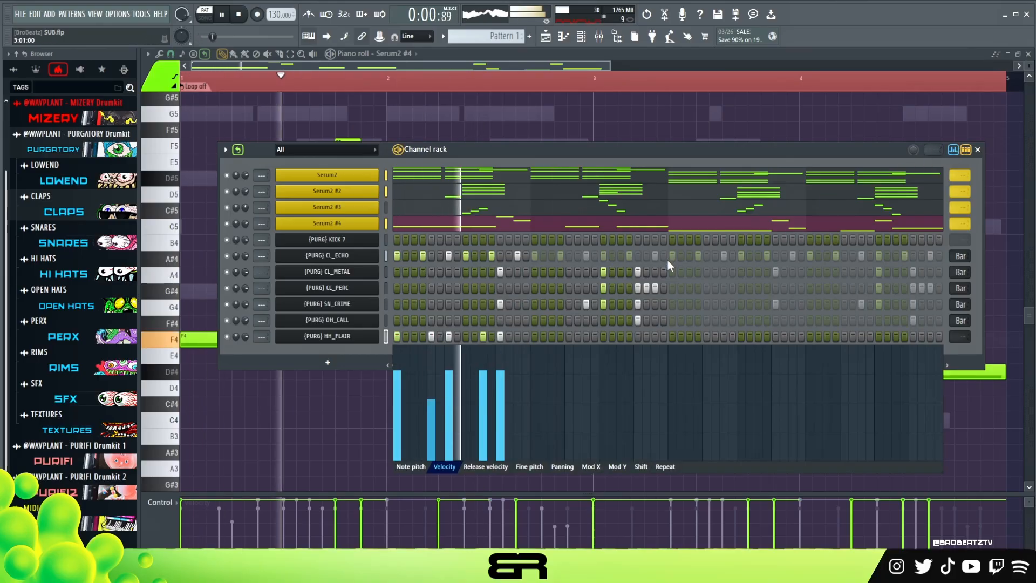
key("space")
left_click(482, 389)
left_click(433, 394)
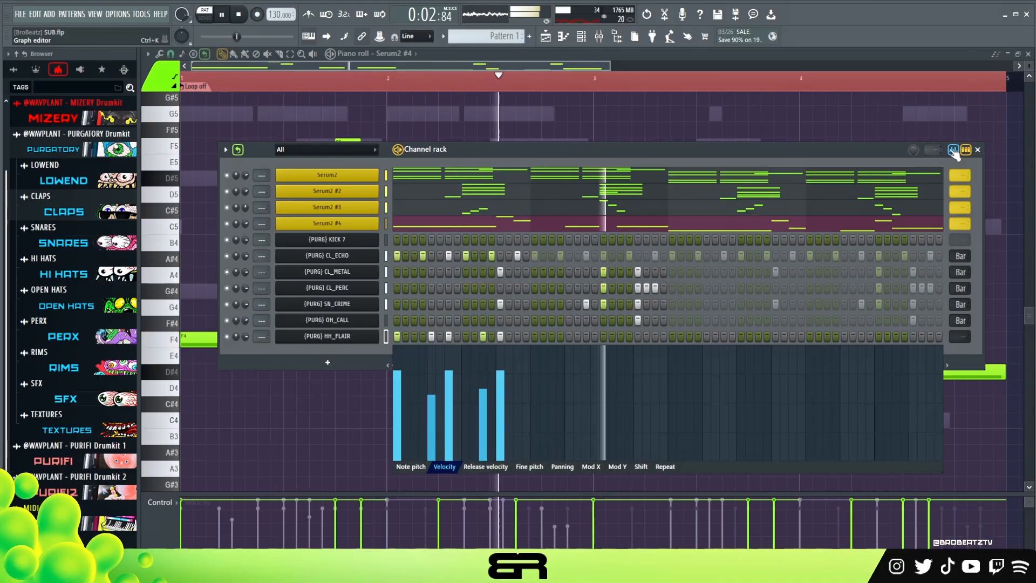
key("space")
- Place HH_FLAIR hits on steps 3, 4, 5, 7 and 9 of bar 2 and loop the channel every two bars
left_click(603, 304)
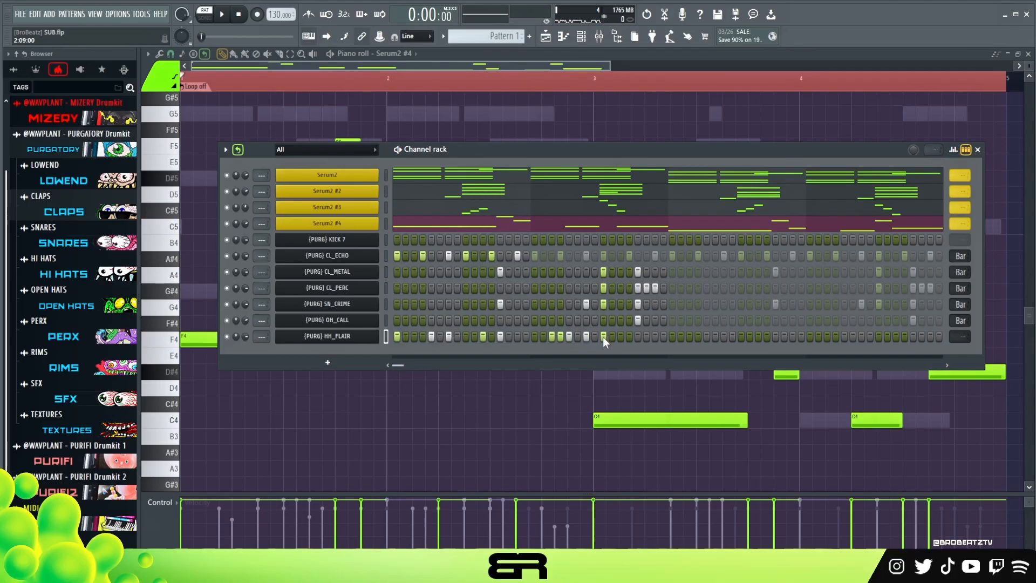
key("space")
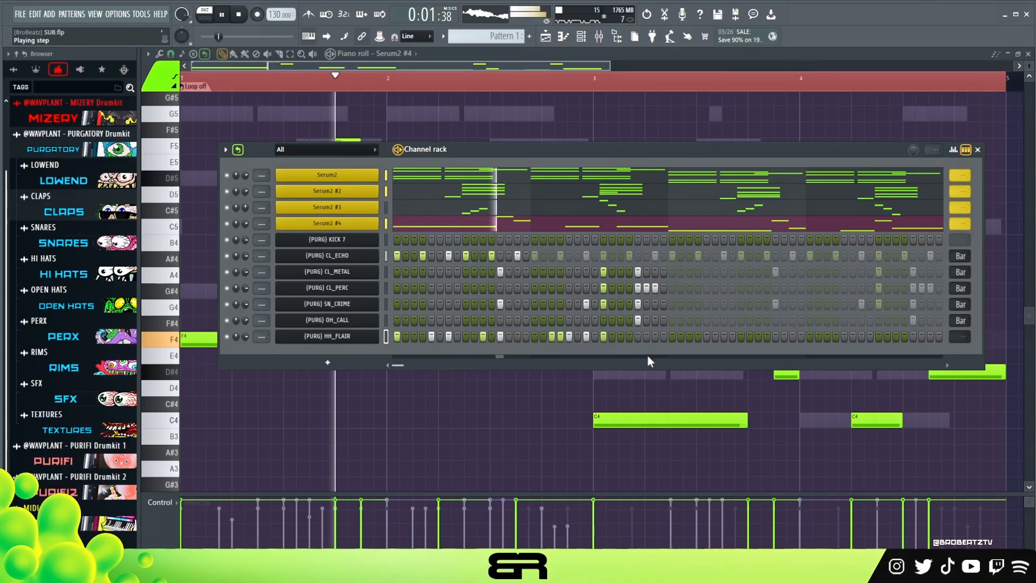
left_click(955, 336)
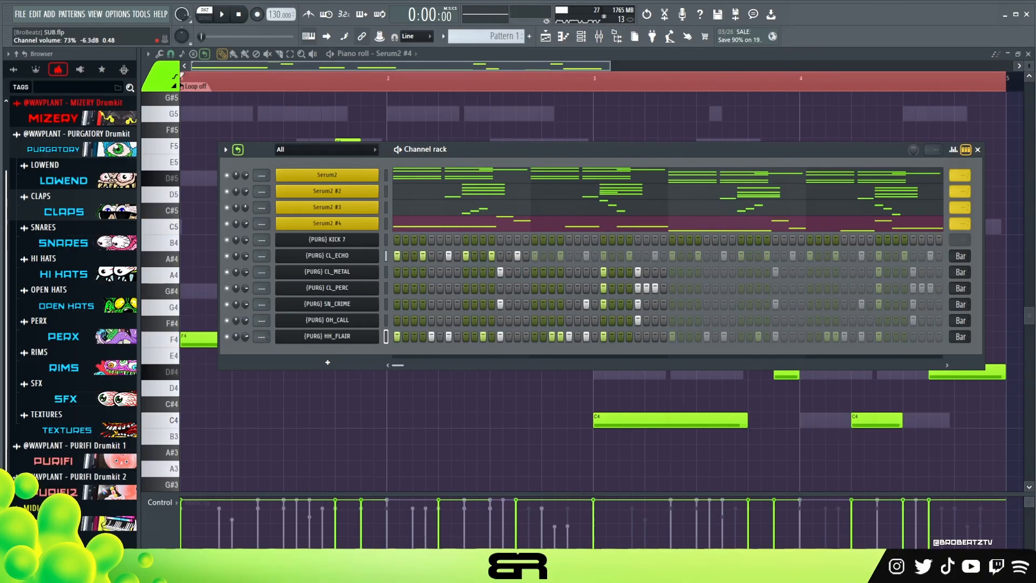
- Set the HH_FLAIR channel volume to about 73% while auditioning the full pattern
key("space")
left_click_drag(245, 339, 245, 336)
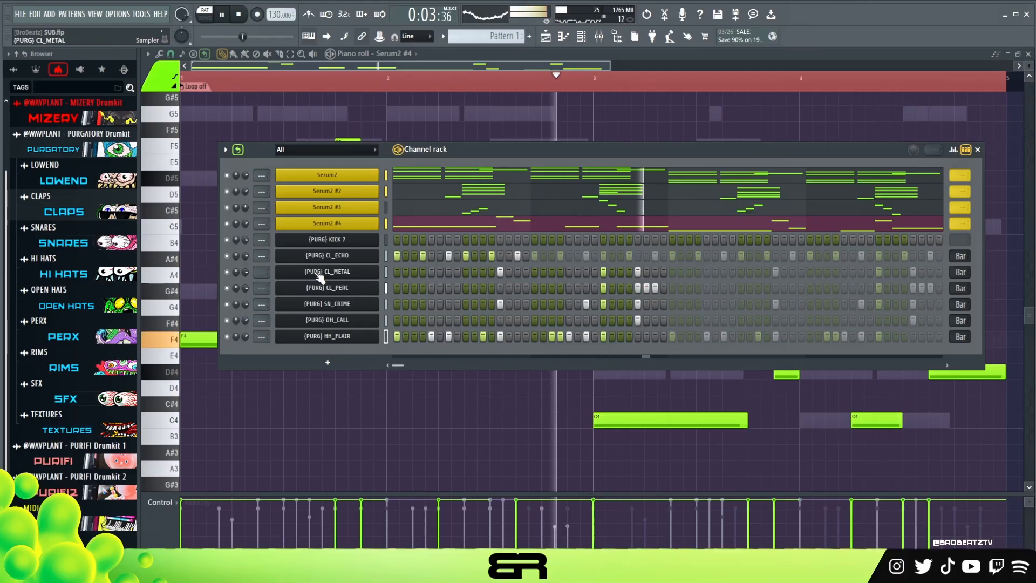
key("space")
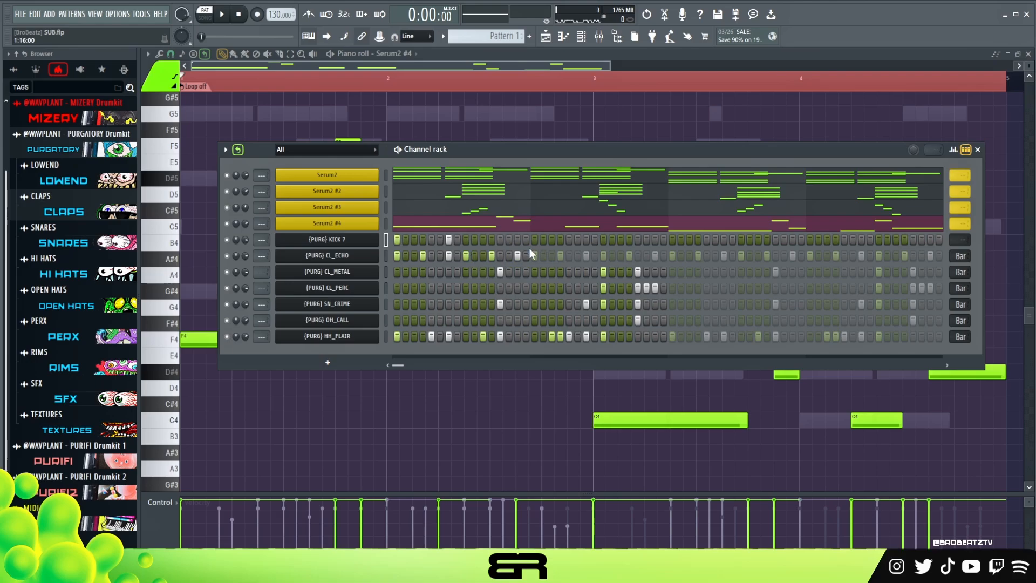
- Place KICK 7 hits on step 5 of bar 2, steps 1 and 7 of bar 3, and steps 5 and 11 of bar 4 while auditioning
key("space")
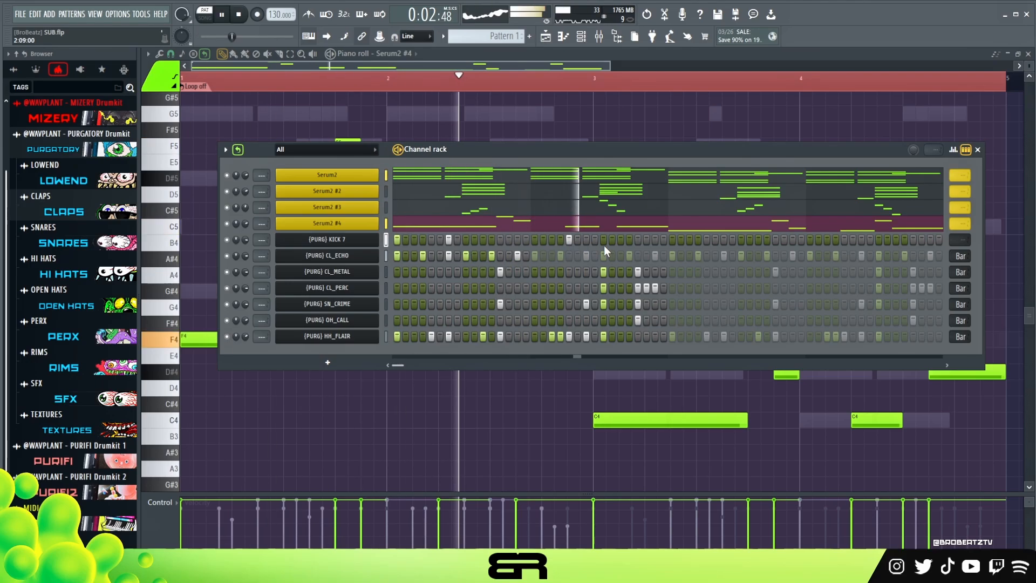
key("space")
key("space")
left_click(670, 240)
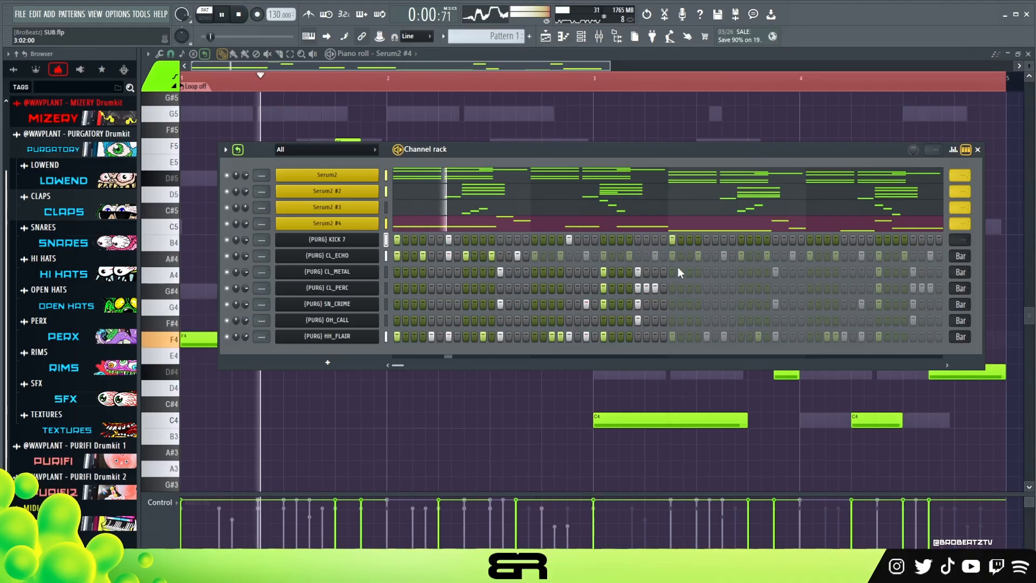
left_click(724, 239)
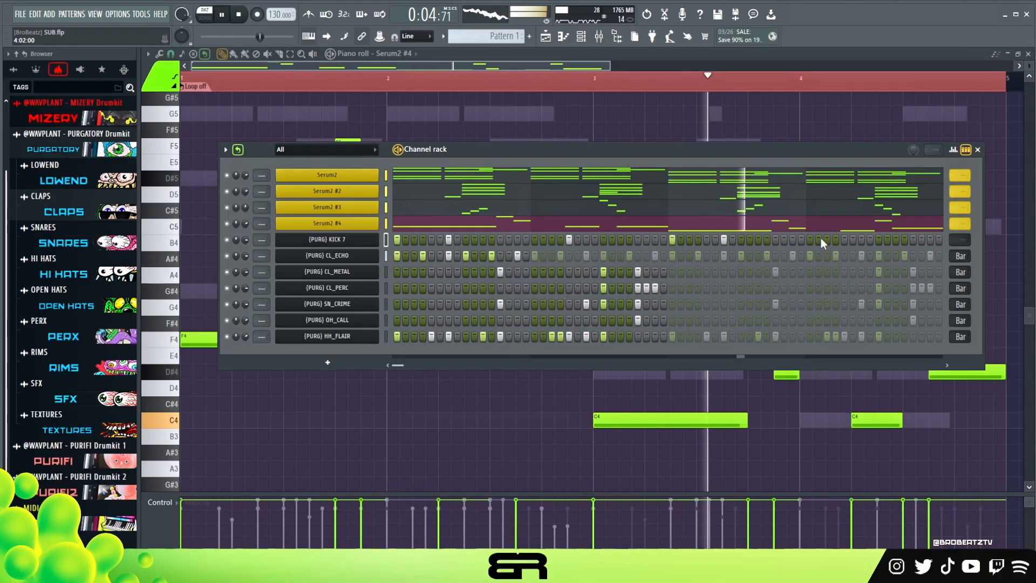
left_click(844, 240)
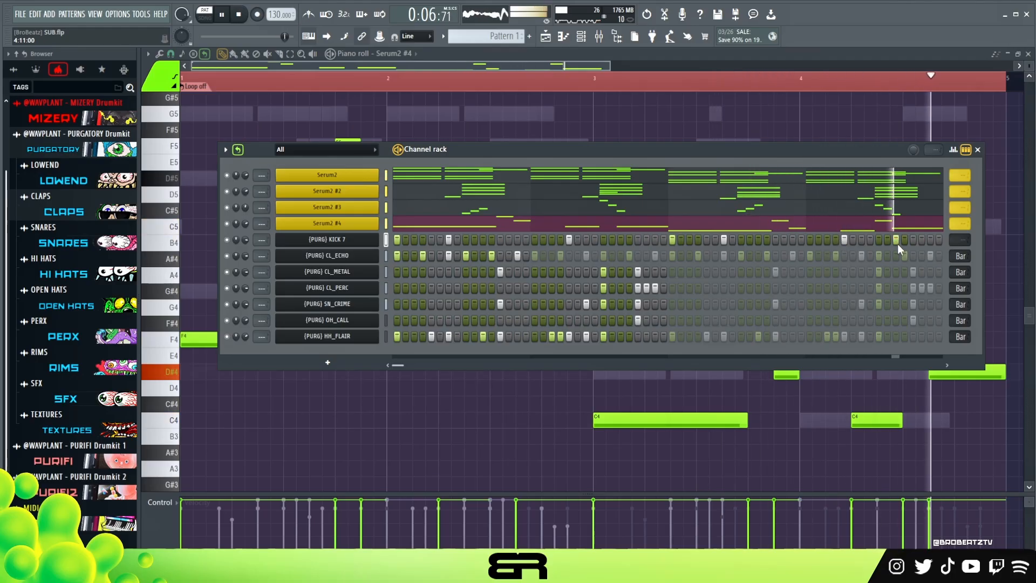
key("space")
- Layer the C5 kick notes with copies on B4 in the KICK 7 piano roll, and shorten all the notes to thin slivers
right_click(377, 236)
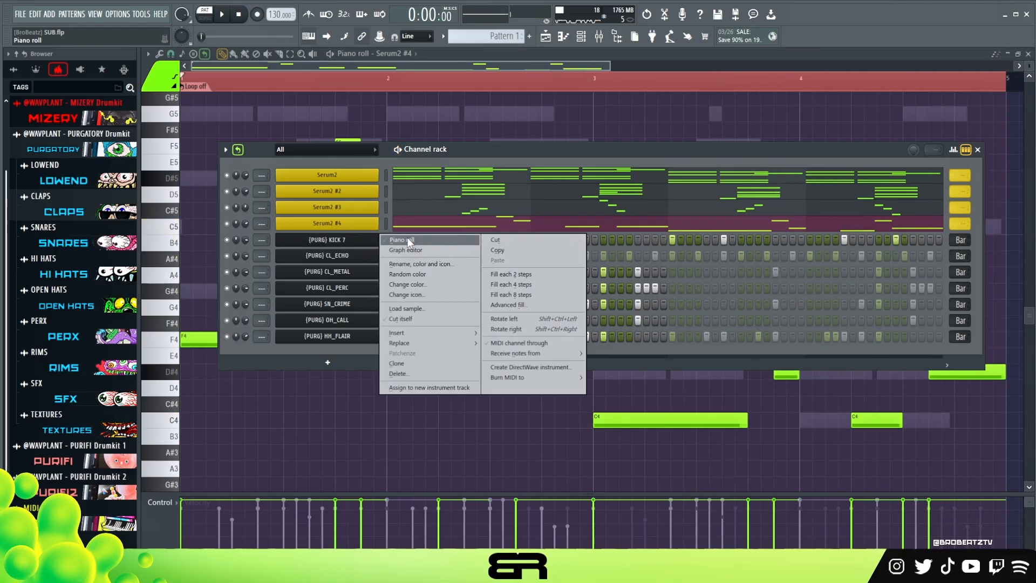
left_click(407, 238)
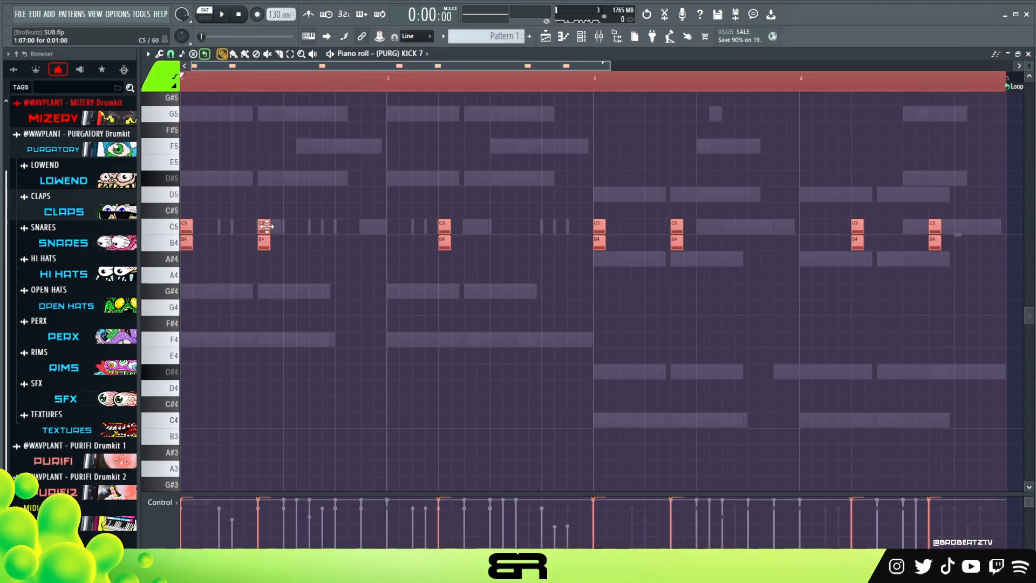
key("space")
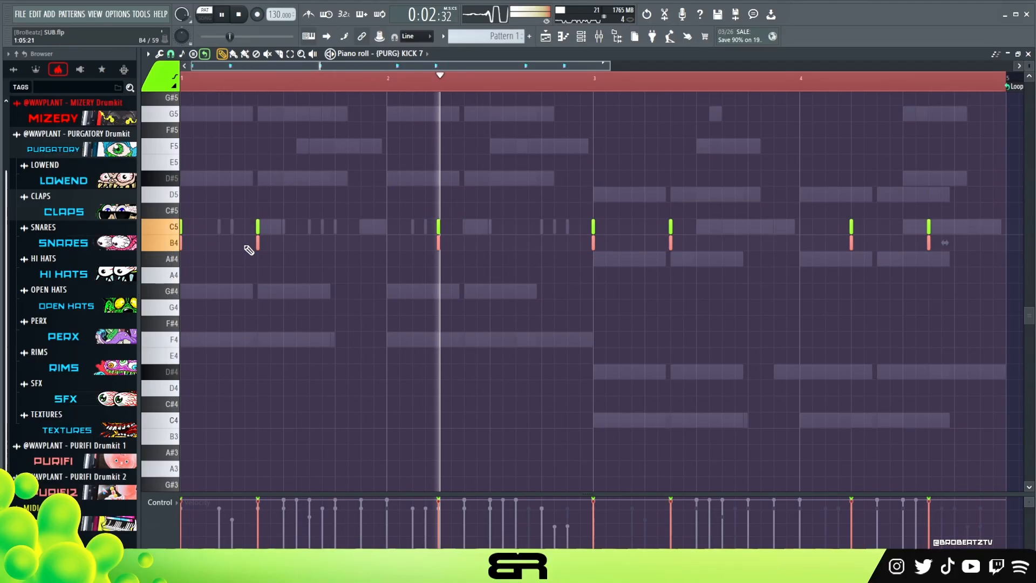
- Lower the velocity of the B4 kick notes, adjusting the level between playbacks
key("space")
key("space")
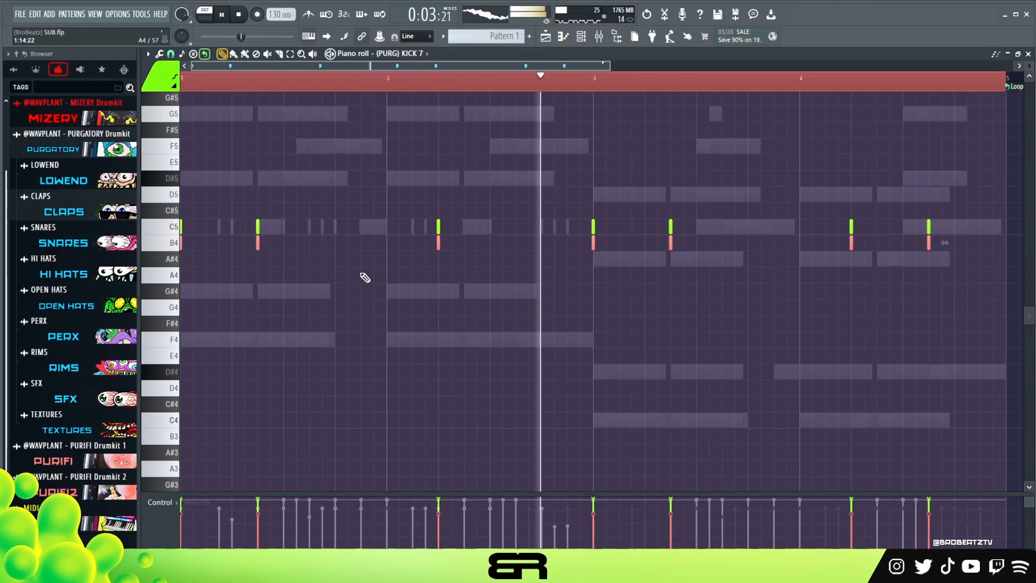
key("space")
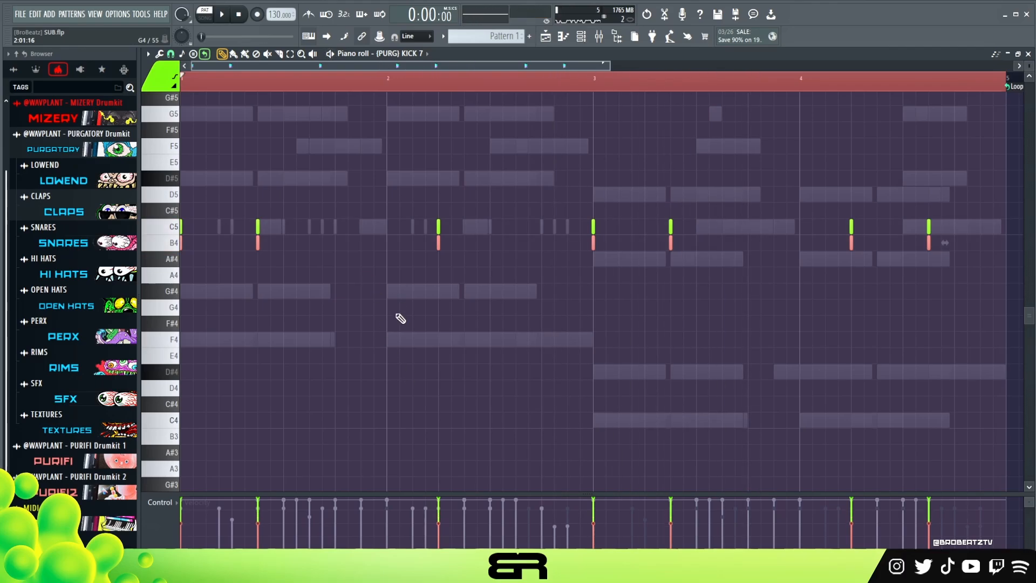
key("space")
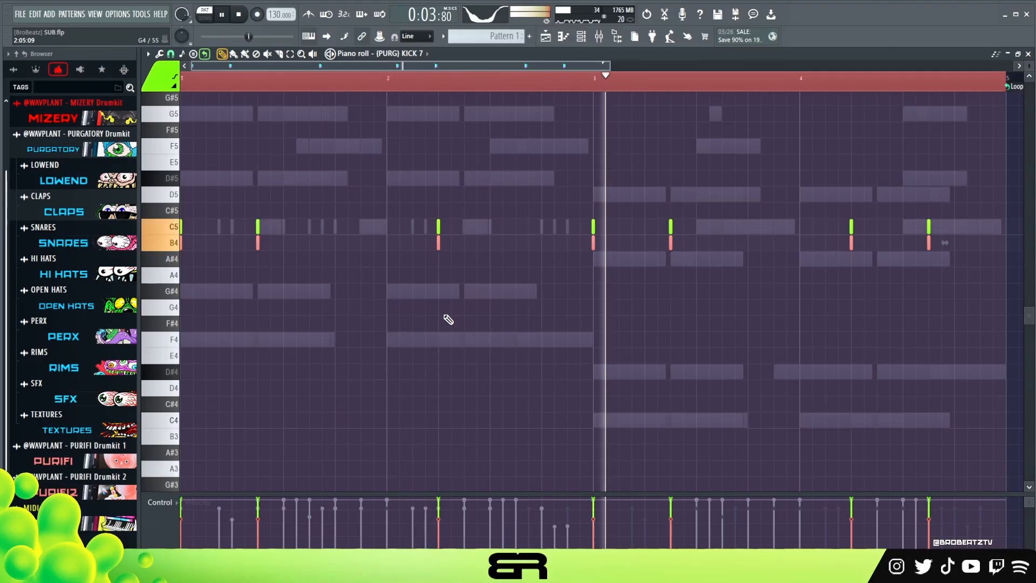
- Return to the channel rack and set the Serum2 #3 channel volume to 53% during playback
left_click(581, 36)
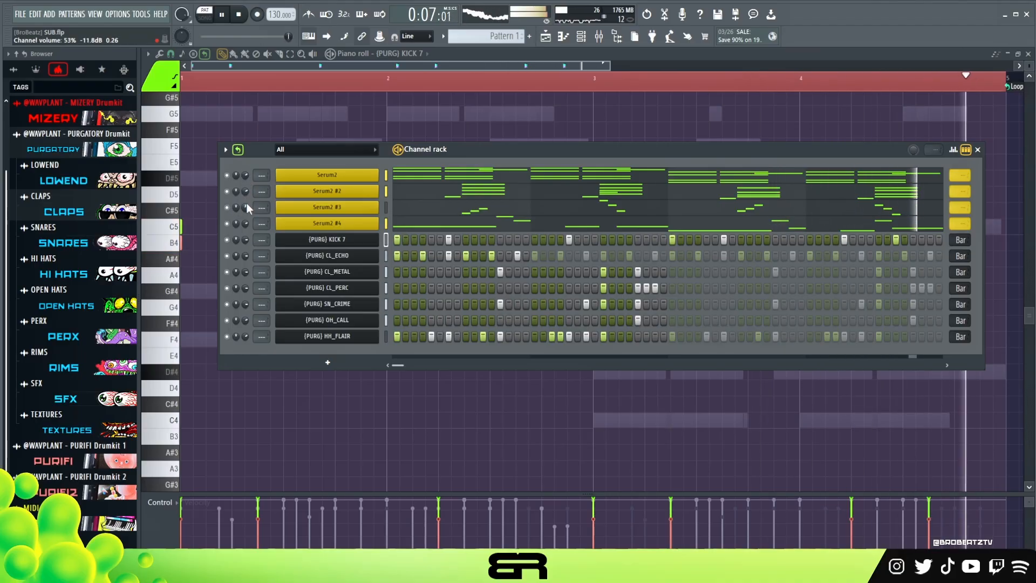
key("space")
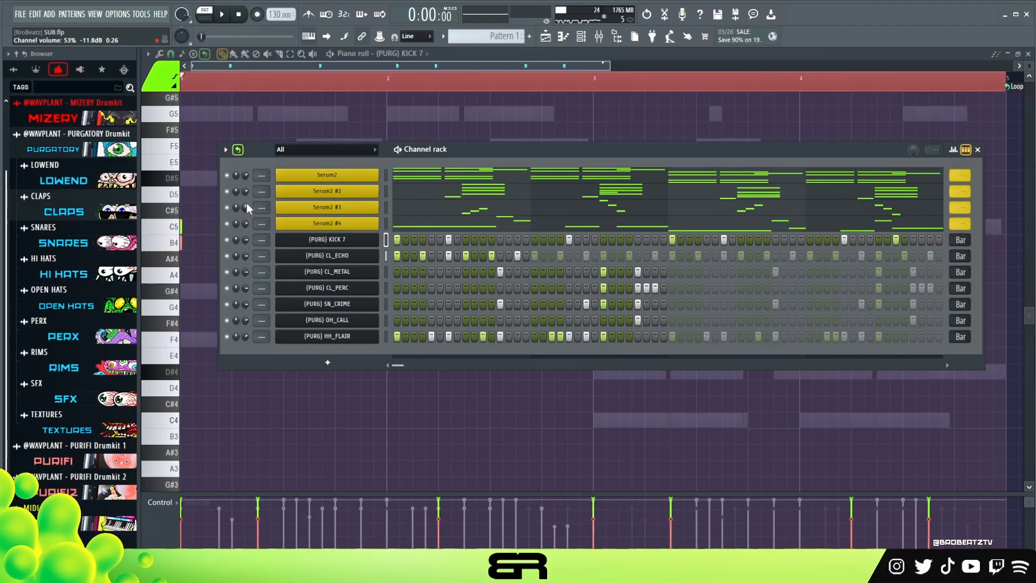